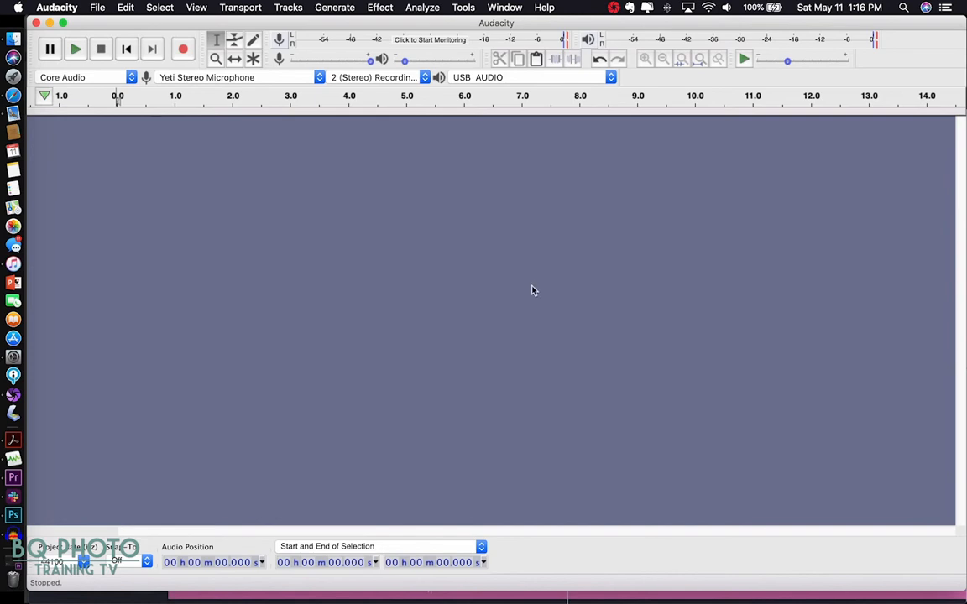
- In Finder, browse My Book > PERSONAL > PODCAST > 02 - PODCAST > 02 Season Two > EP 1
{"action": "left_click", "coordinate": [18, 40]}
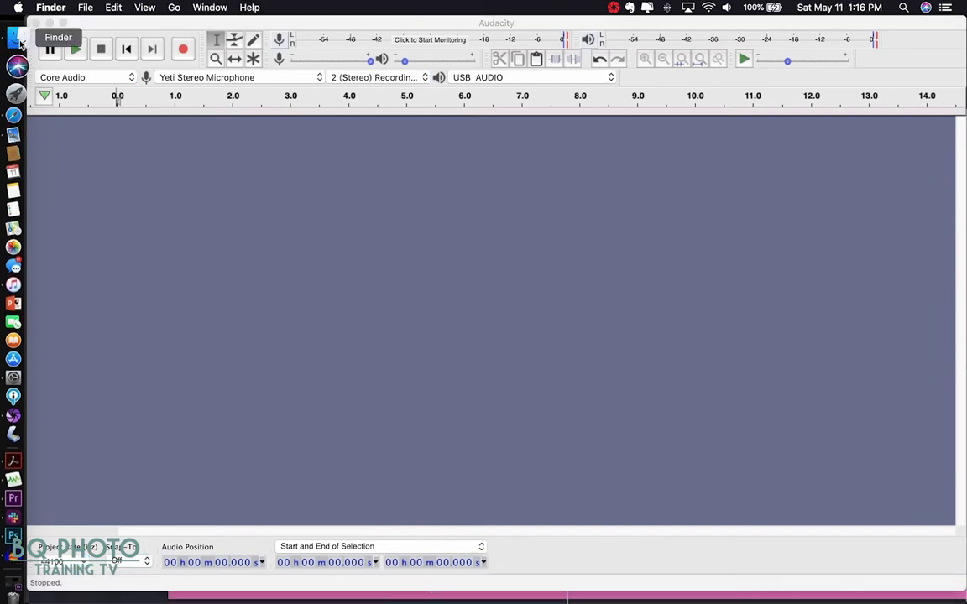
{"action": "scroll", "coordinate": [70, 415], "scroll_direction": "down", "scroll_amount": 4}
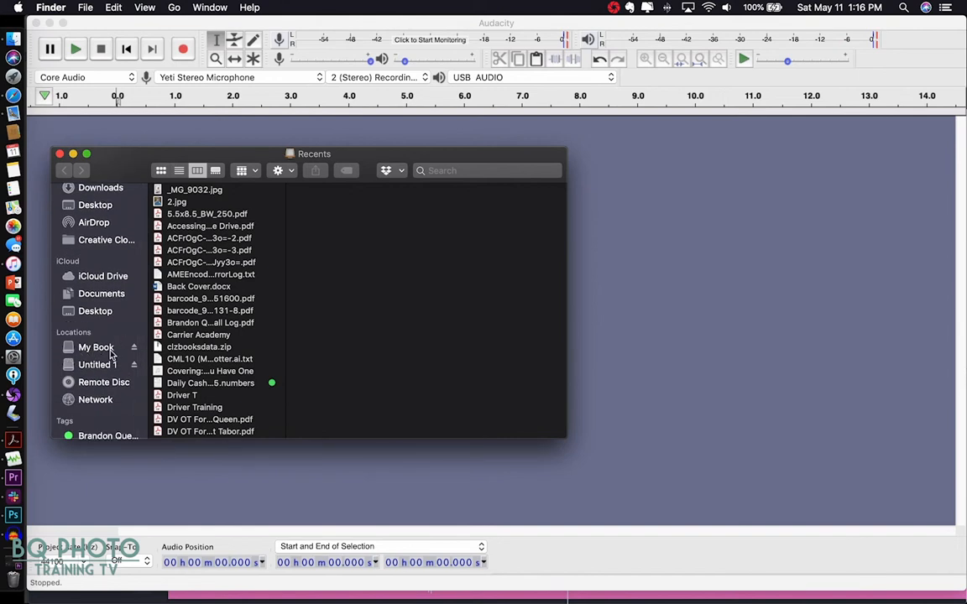
{"action": "left_click", "coordinate": [99, 353]}
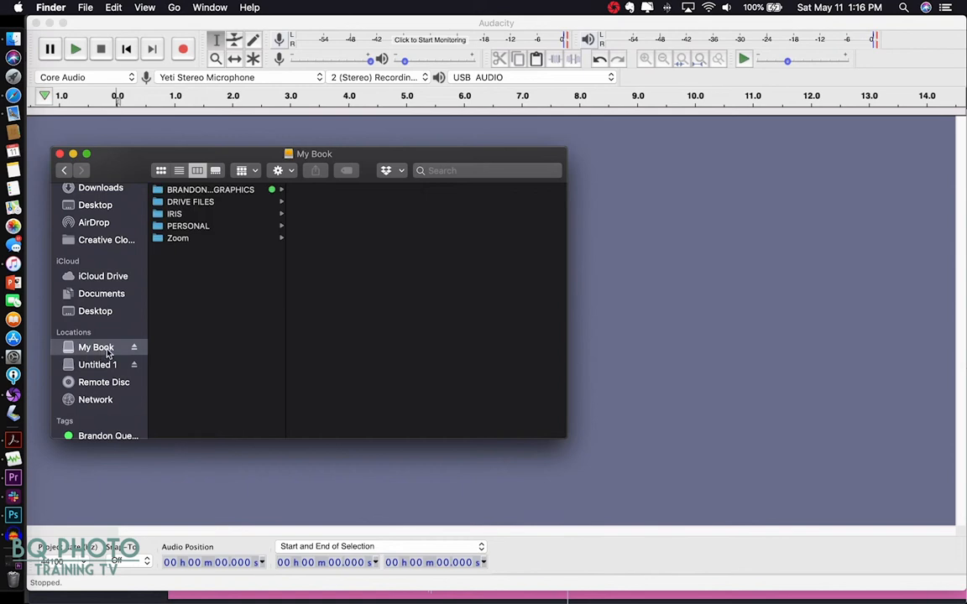
{"action": "left_click", "coordinate": [192, 229]}
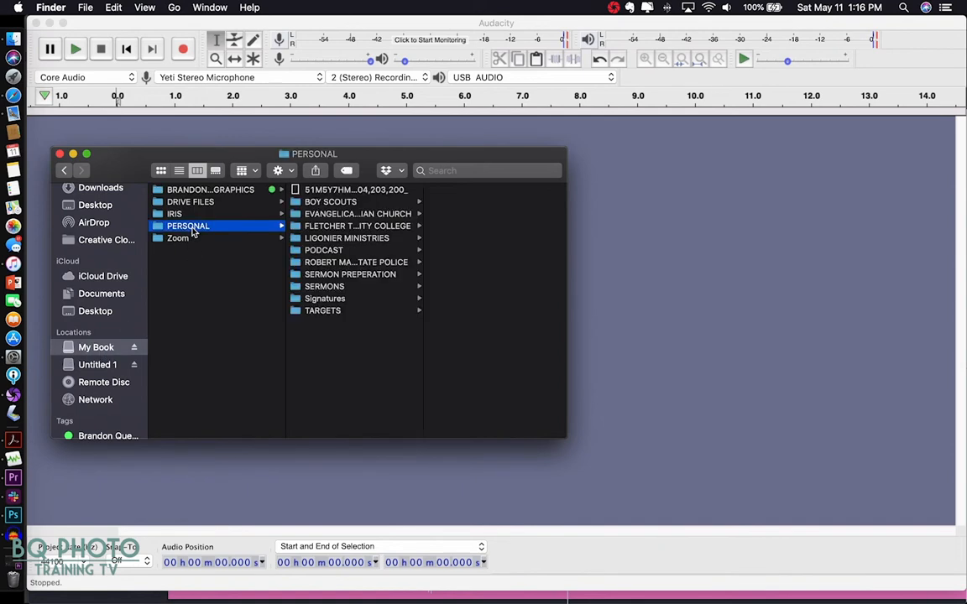
{"action": "left_click", "coordinate": [325, 251]}
{"action": "left_click", "coordinate": [459, 202]}
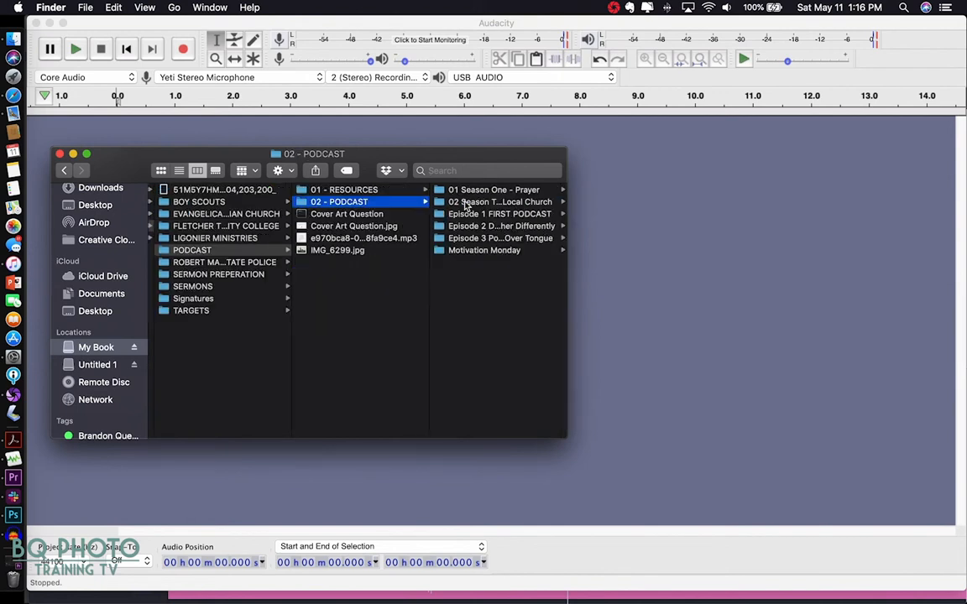
{"action": "left_click", "coordinate": [466, 203]}
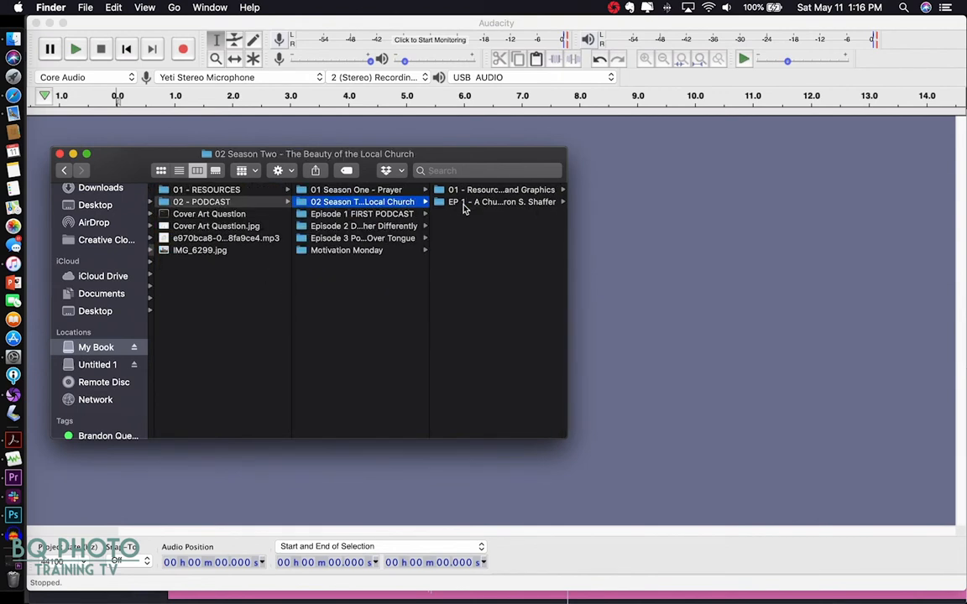
{"action": "left_click", "coordinate": [464, 204]}
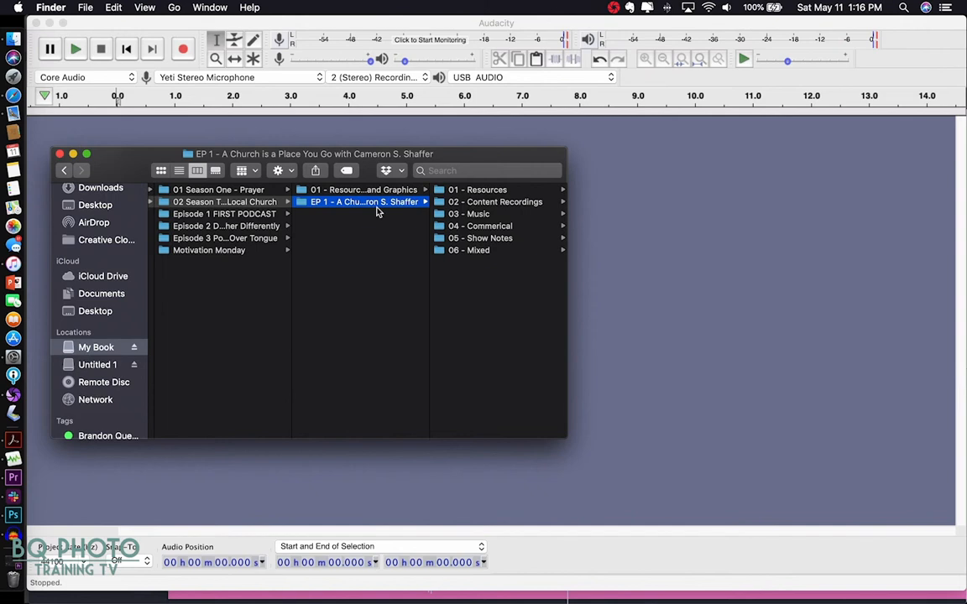
- Resize the Finder columns so the full episode folder names show
{"action": "left_click_drag", "start_coordinate": [431, 268], "coordinate": [760, 301]}
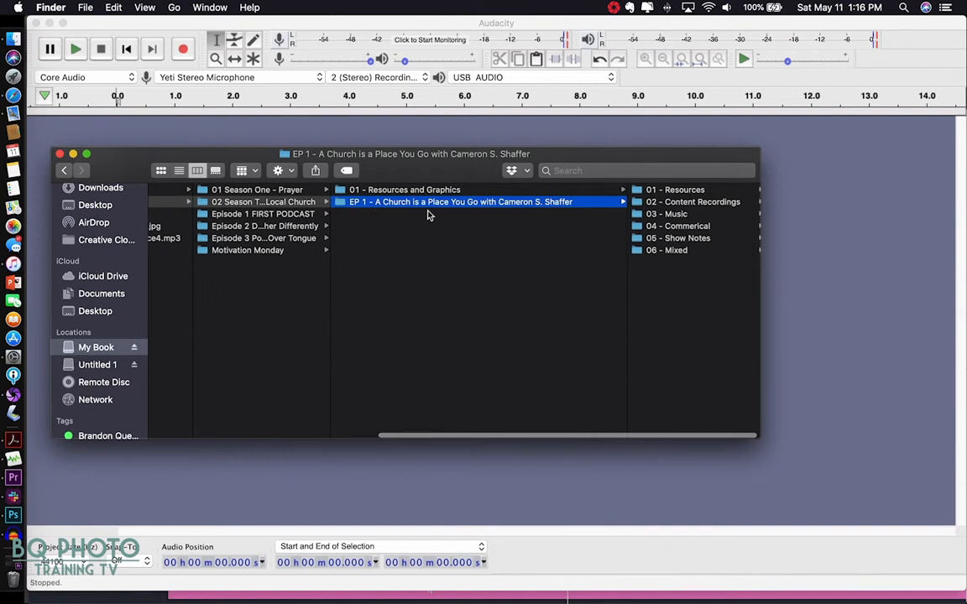
{"action": "scroll", "coordinate": [479, 216], "scroll_direction": "left", "scroll_amount": 1}
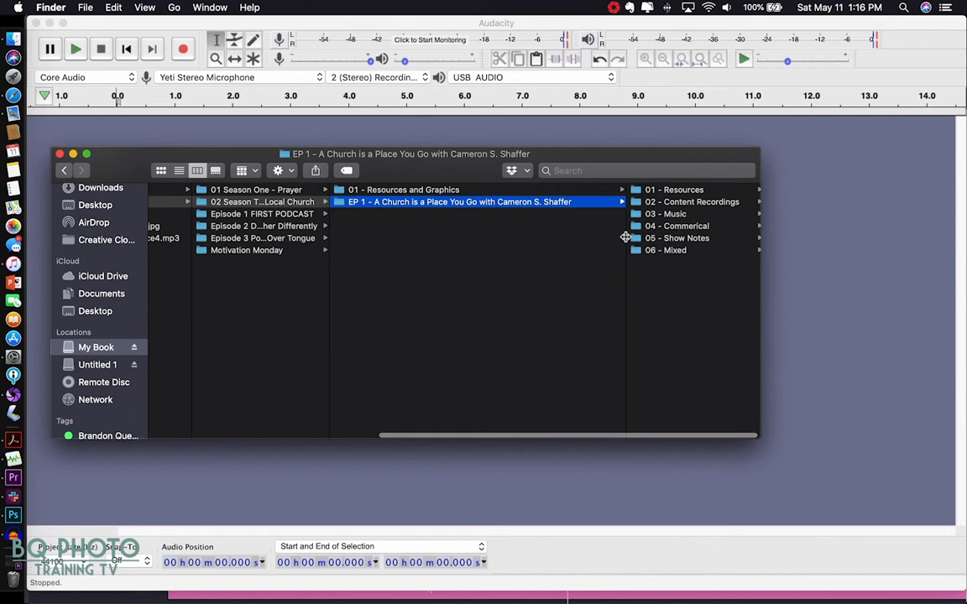
{"action": "left_click_drag", "start_coordinate": [625, 237], "coordinate": [459, 237]}
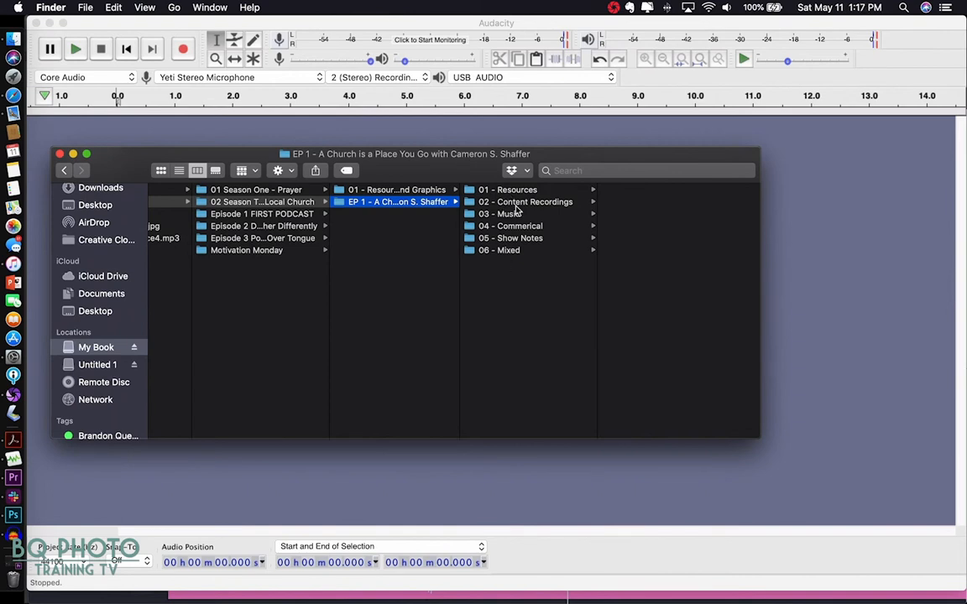
{"action": "scroll", "coordinate": [516, 210], "scroll_direction": "left", "scroll_amount": 1}
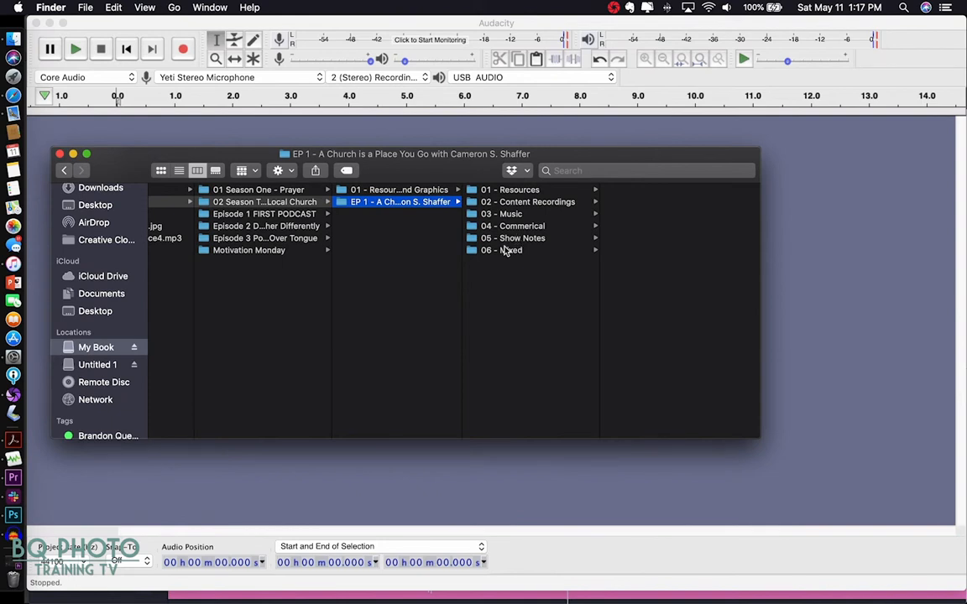
{"action": "left_click", "coordinate": [514, 238]}
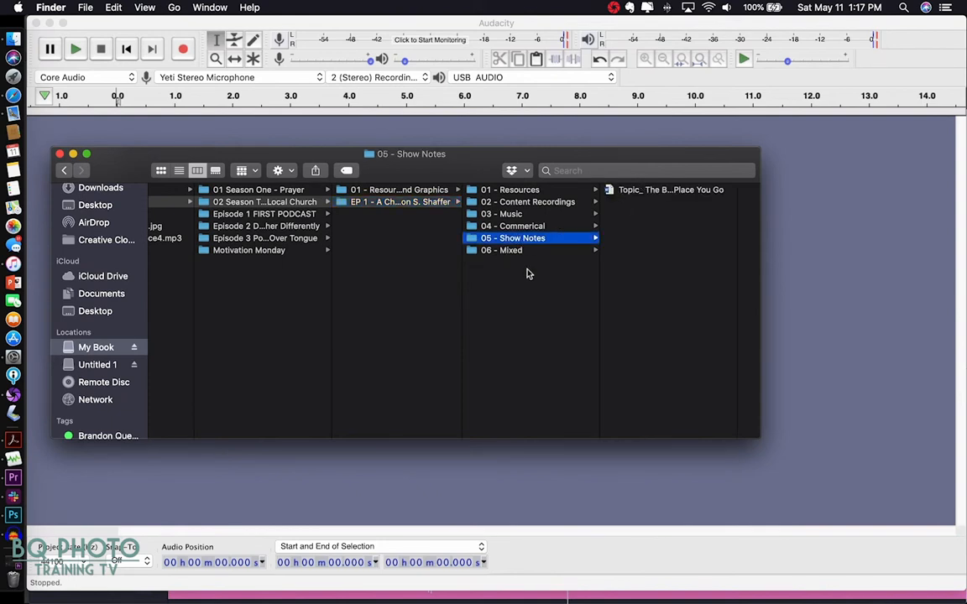
- Rename the 06 - Mixed folder to '06 - Mixed Recordings'
{"action": "right_click", "coordinate": [517, 252]}
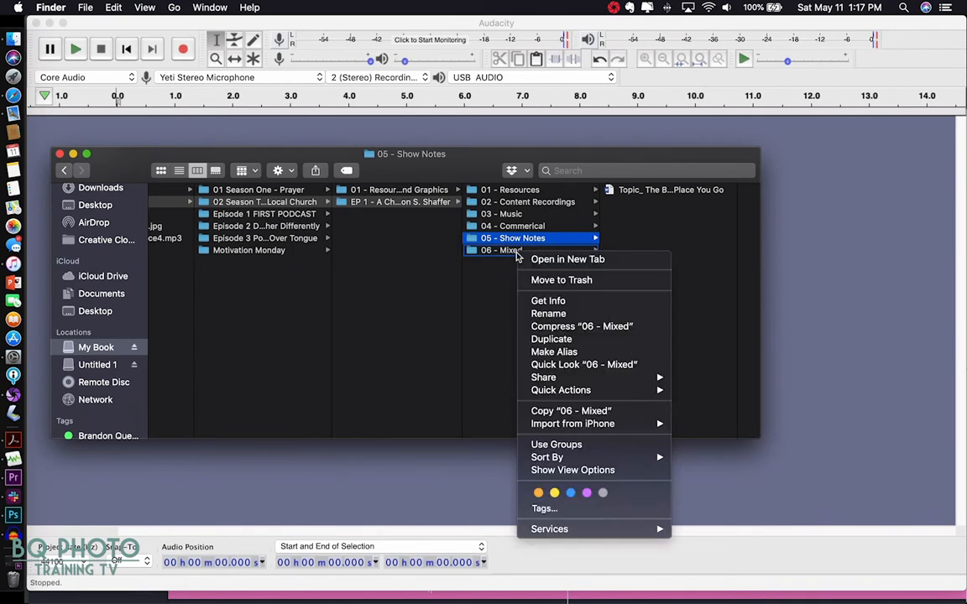
{"action": "left_click", "coordinate": [547, 314]}
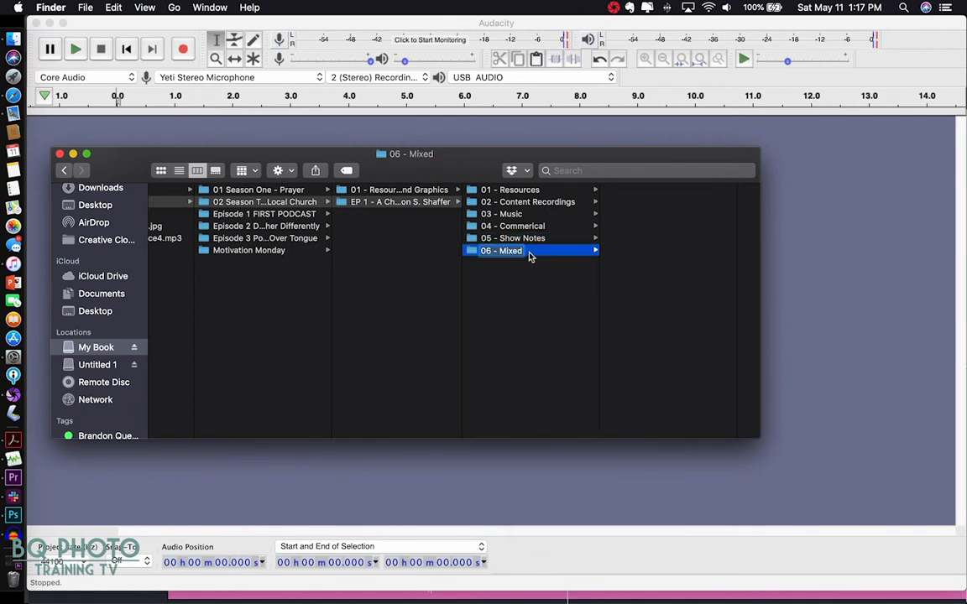
{"action": "type", "text": "Recordings"}
{"action": "left_click", "coordinate": [561, 304]}
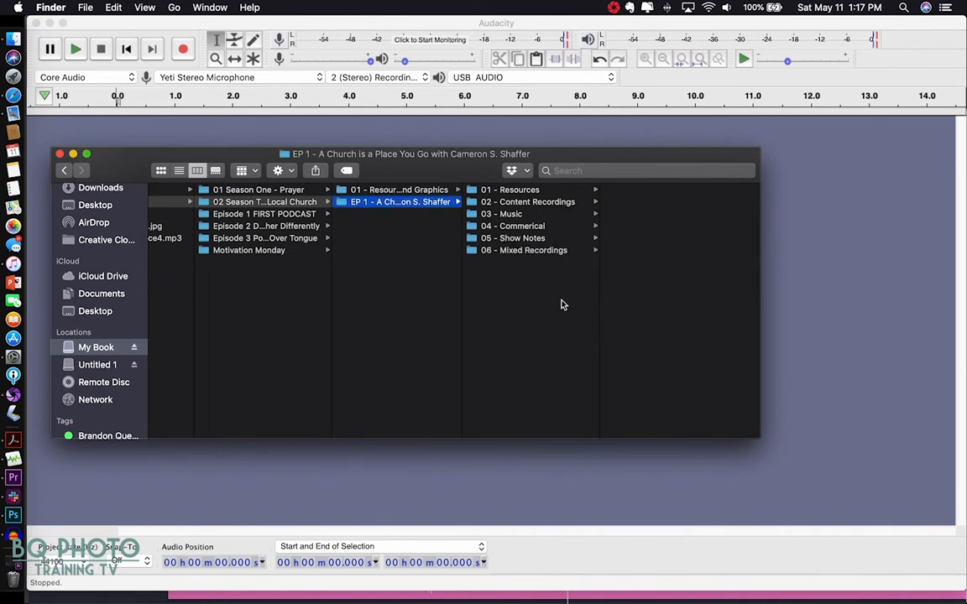
{"action": "scroll", "coordinate": [484, 243], "scroll_direction": "left", "scroll_amount": 2}
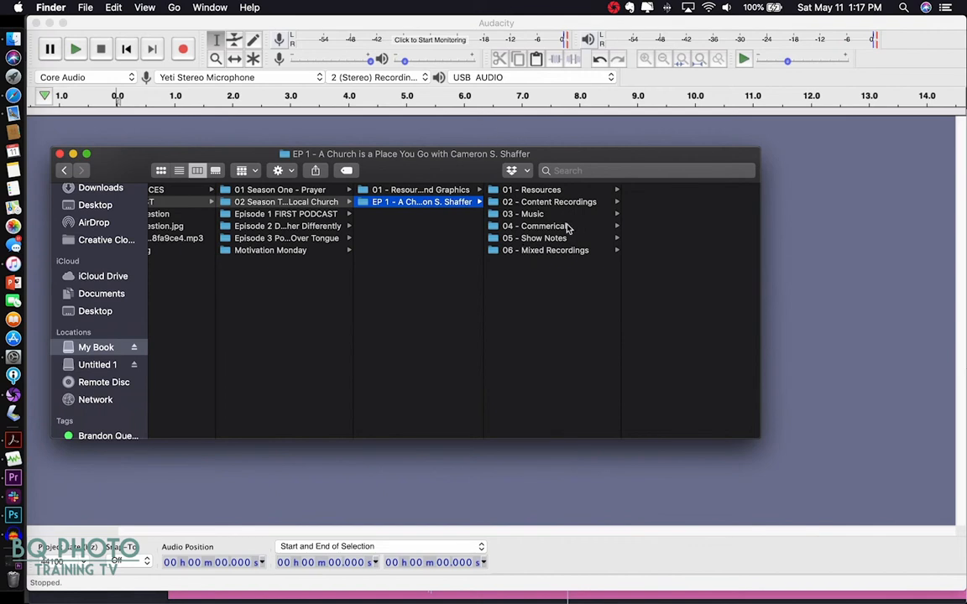
- Open a second Finder window and move it to the right
{"action": "left_click", "coordinate": [85, 7]}
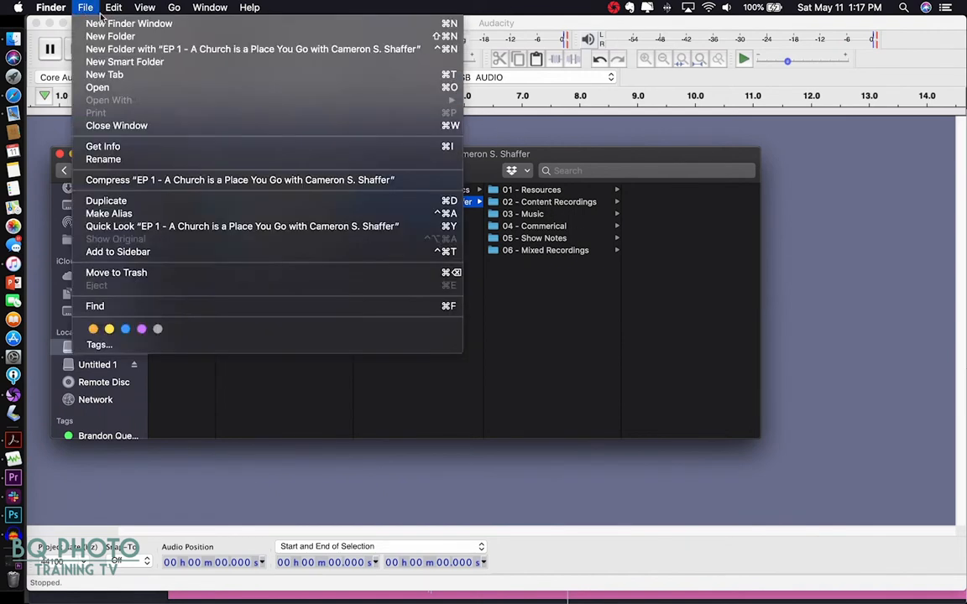
{"action": "mouse_move", "coordinate": [112, 7]}
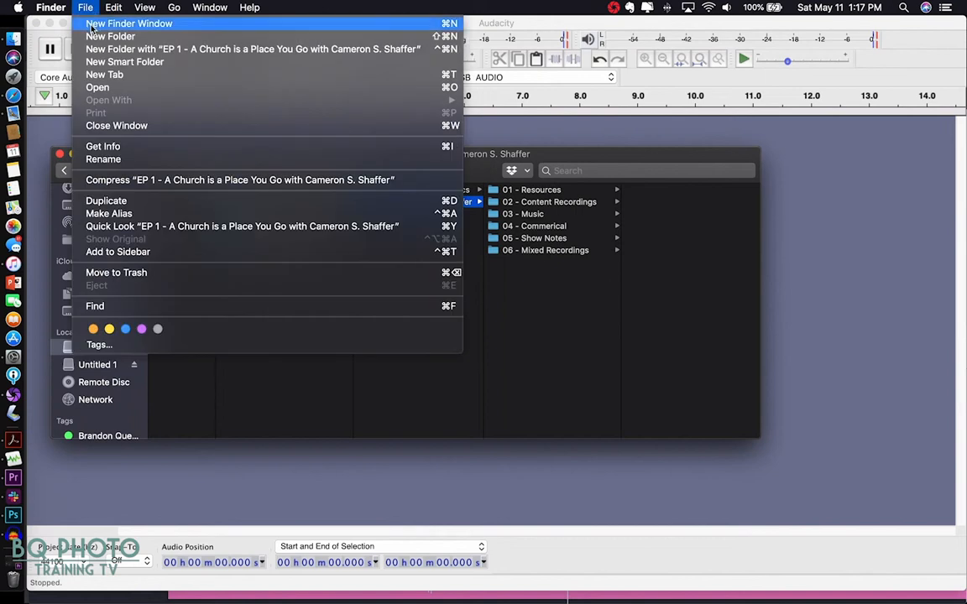
{"action": "left_click", "coordinate": [107, 26]}
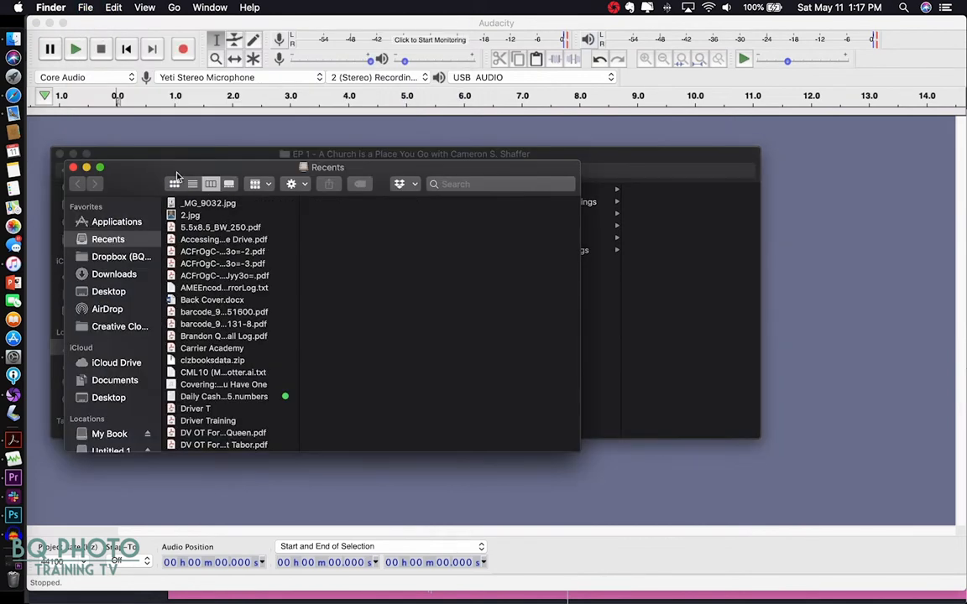
{"action": "left_click_drag", "start_coordinate": [155, 176], "coordinate": [572, 155]}
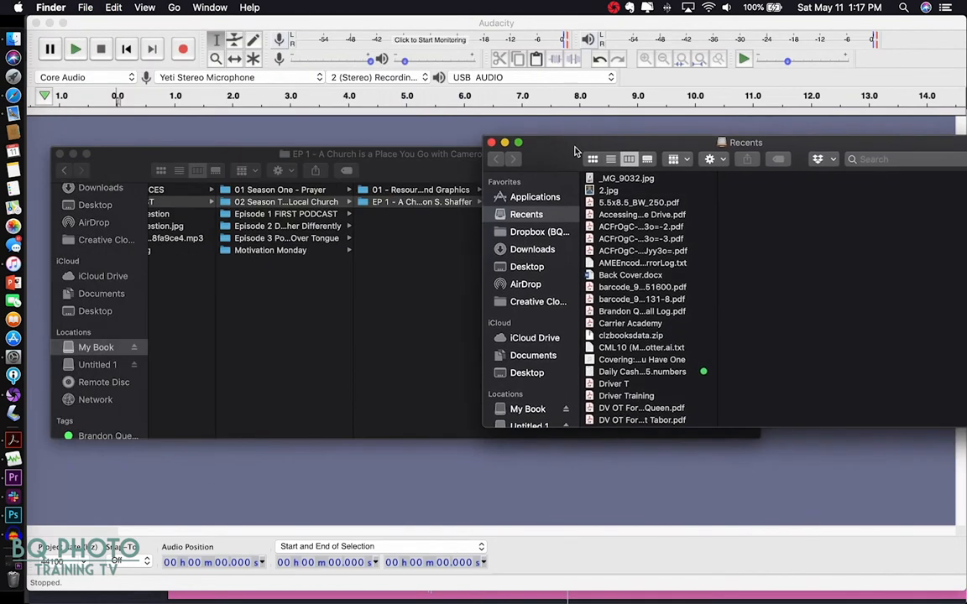
- Browse to Untitled 1 > FOLDER01 > ZOOM0088 and shift that window left
{"action": "scroll", "coordinate": [542, 340], "scroll_direction": "down", "scroll_amount": 3}
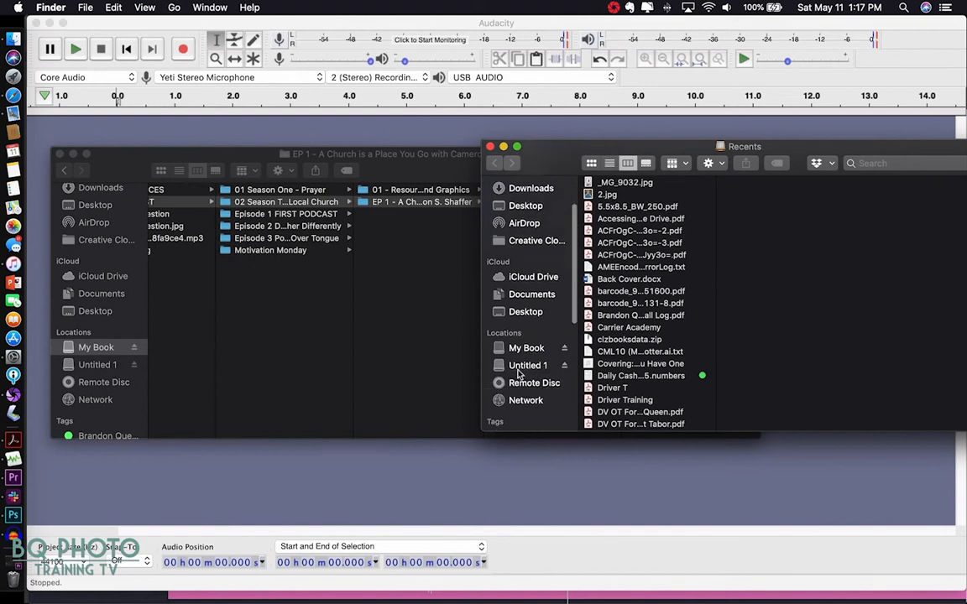
{"action": "left_click", "coordinate": [521, 365]}
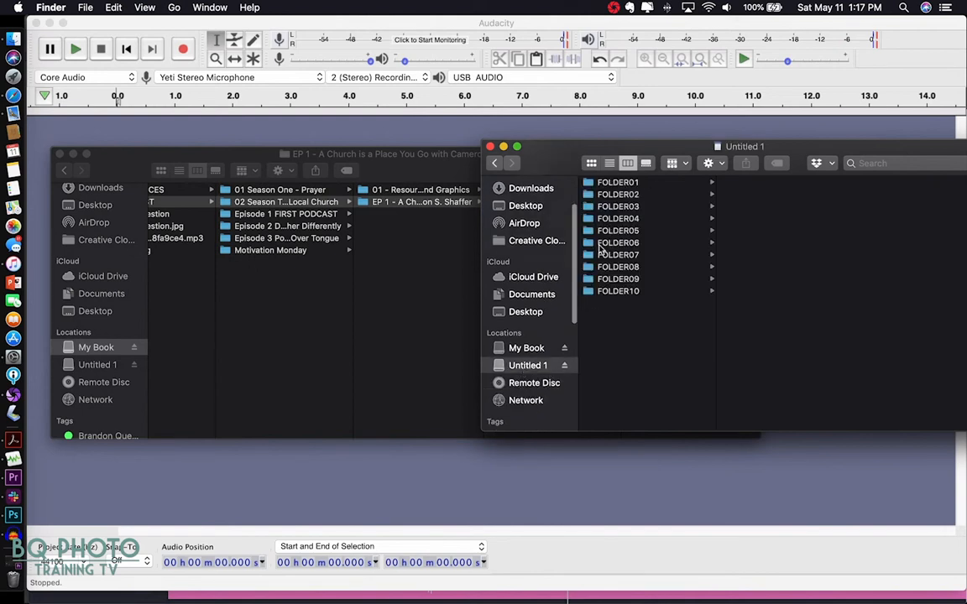
{"action": "left_click", "coordinate": [618, 183]}
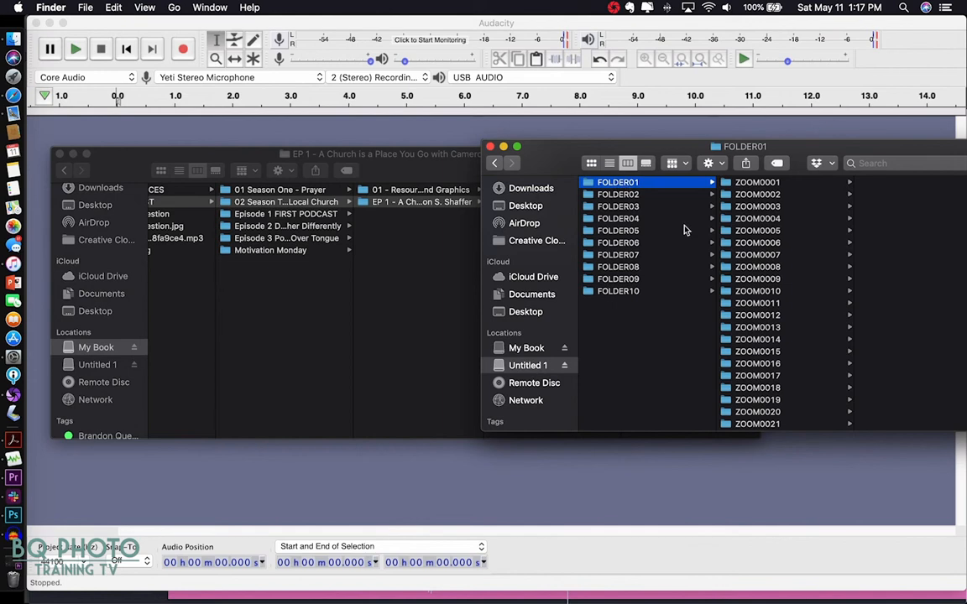
{"action": "scroll", "coordinate": [760, 336], "scroll_direction": "down", "scroll_amount": 10}
{"action": "scroll", "coordinate": [763, 403], "scroll_direction": "down", "scroll_amount": 8}
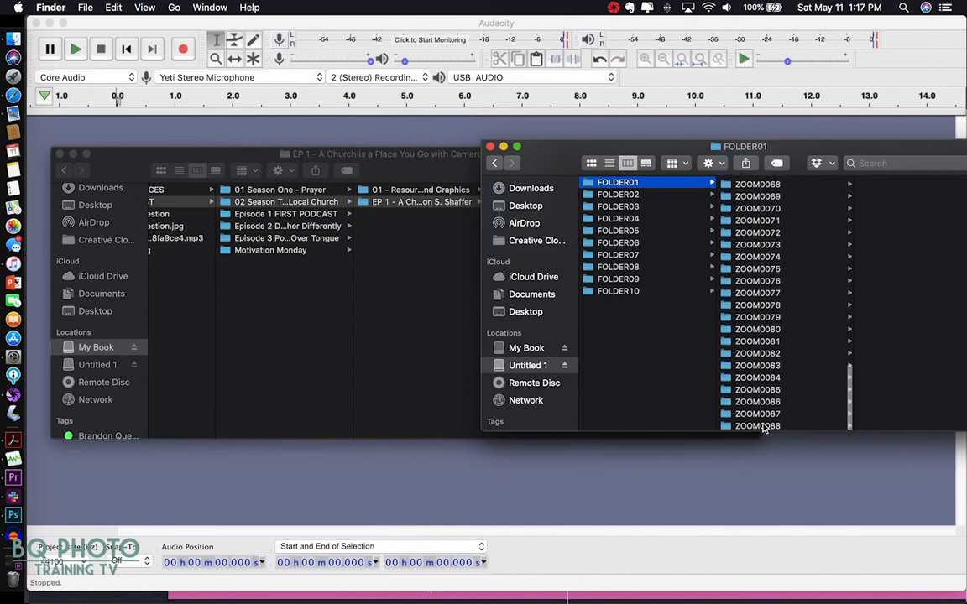
{"action": "left_click", "coordinate": [759, 426]}
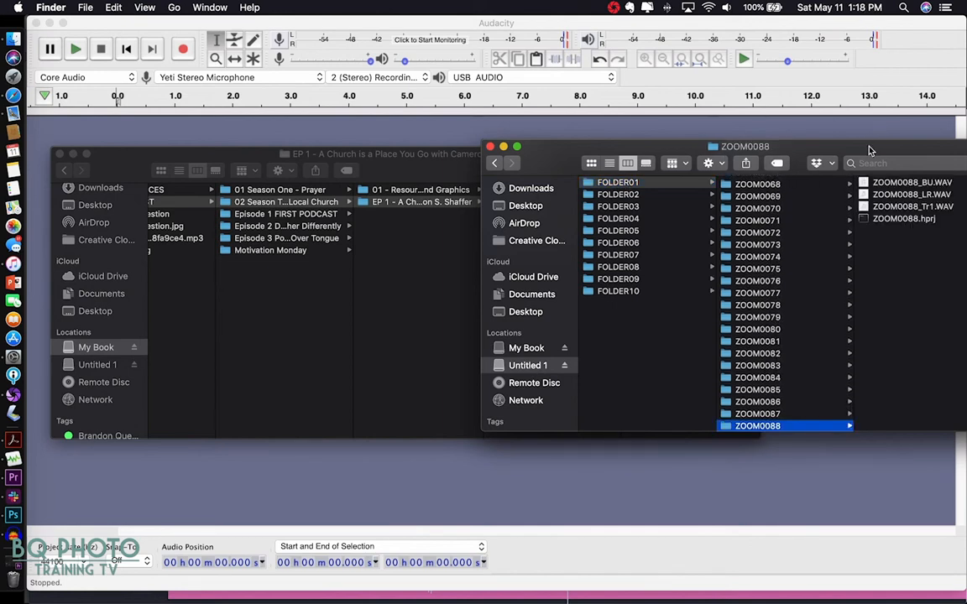
{"action": "left_click_drag", "start_coordinate": [871, 149], "coordinate": [563, 149]}
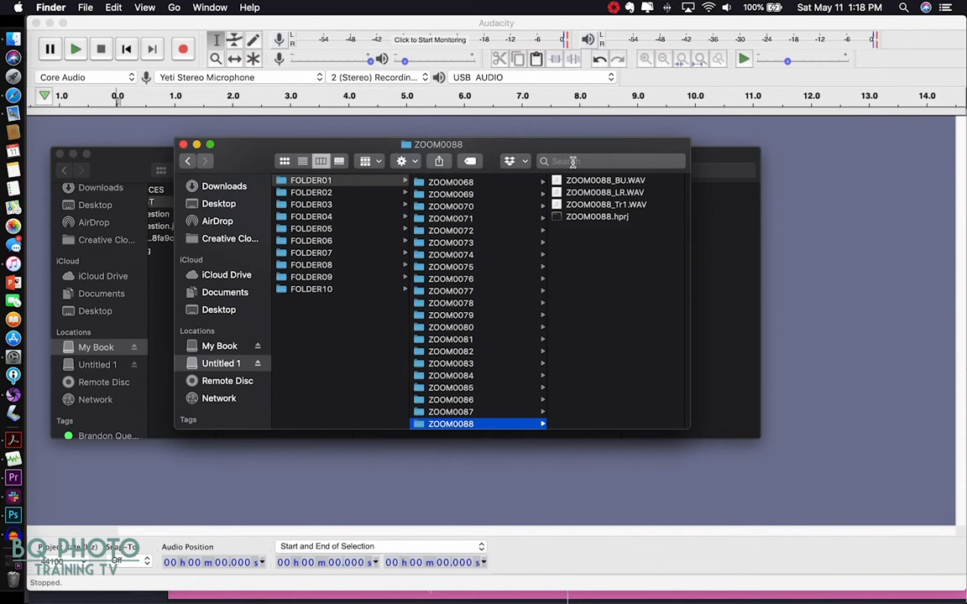
- Preview the ZOOM0088 Tr1, LR and BU recordings in the preview pane
{"action": "left_click", "coordinate": [561, 206]}
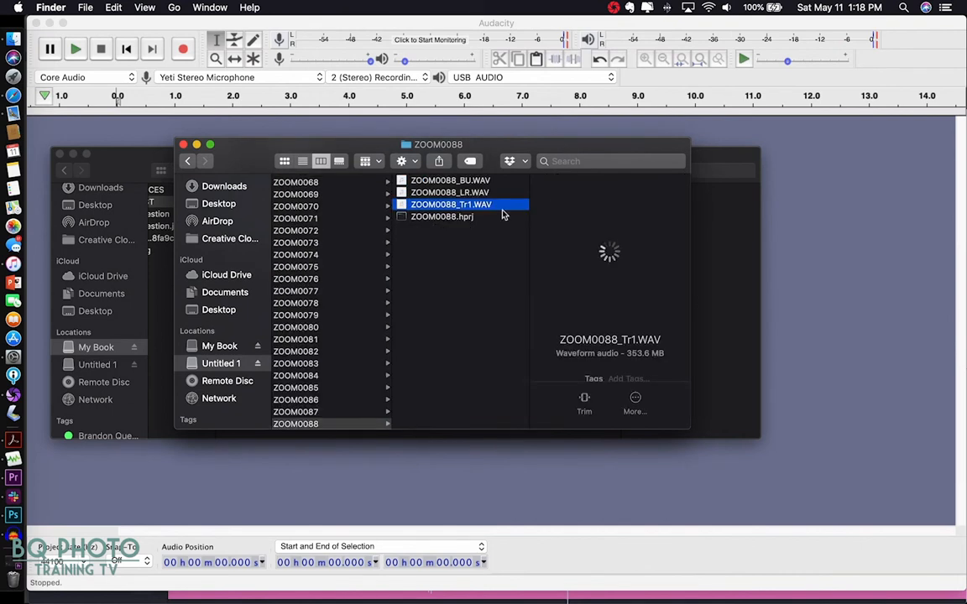
{"action": "left_click", "coordinate": [610, 250]}
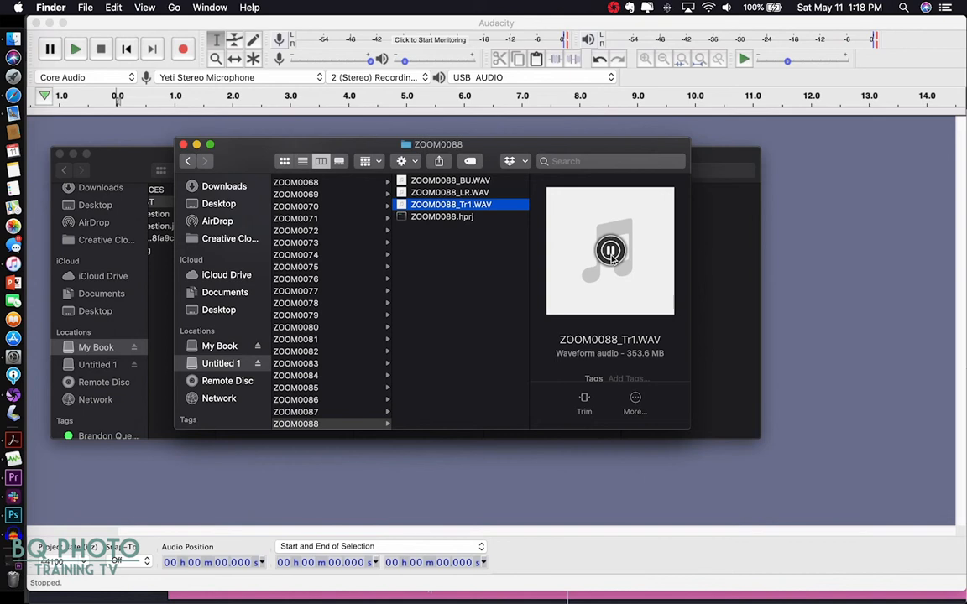
{"action": "left_click", "coordinate": [610, 251]}
{"action": "left_click", "coordinate": [400, 195]}
{"action": "mouse_move", "coordinate": [611, 251]}
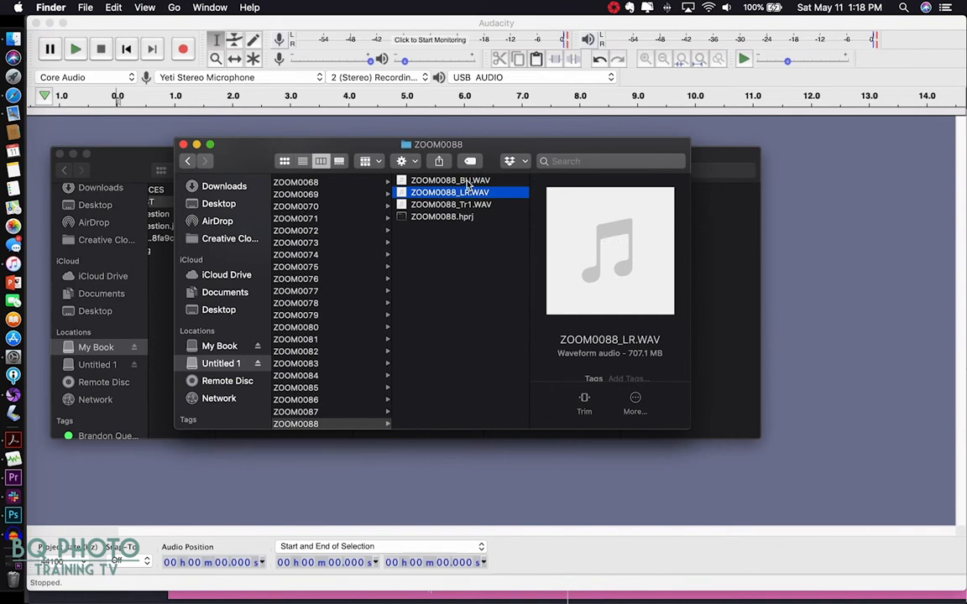
{"action": "left_click", "coordinate": [469, 182]}
{"action": "left_click", "coordinate": [610, 250]}
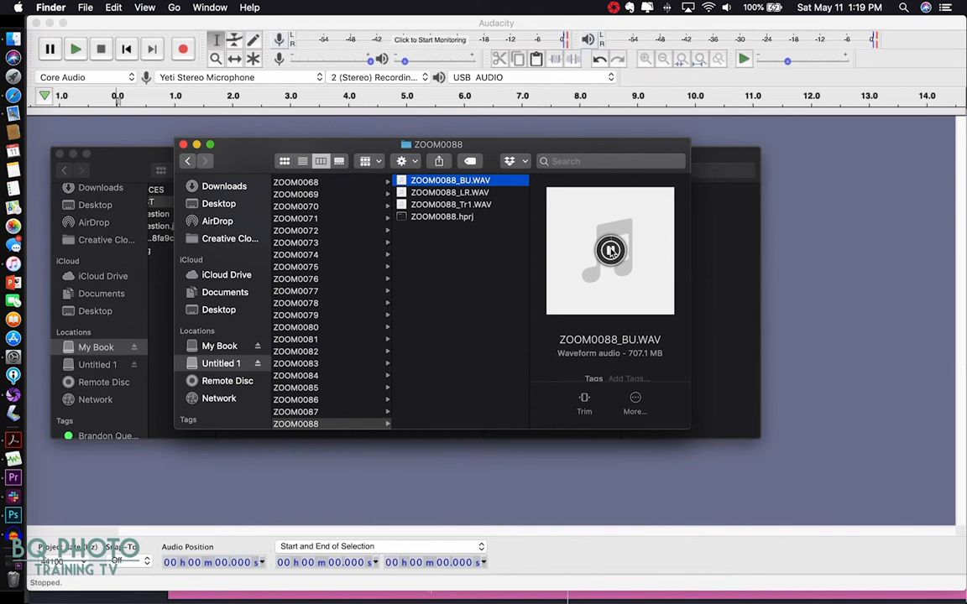
{"action": "left_click", "coordinate": [611, 250]}
- Select ZOOM0088_LR.WAV and ZOOM0088_Tr1.WAV together and move the window aside
{"action": "left_click", "coordinate": [446, 193]}
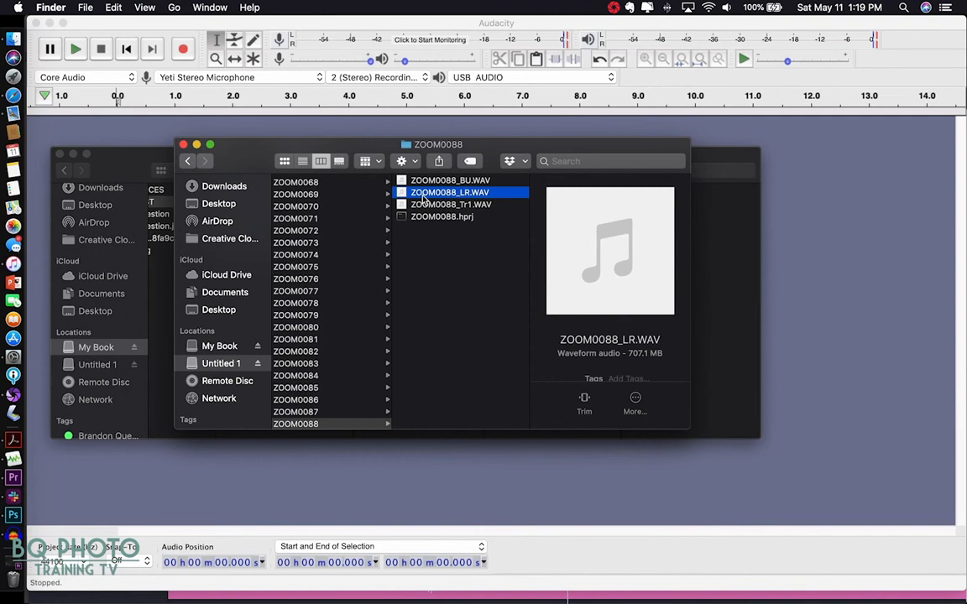
{"action": "left_click", "coordinate": [476, 205], "text": "shift"}
{"action": "left_click_drag", "start_coordinate": [306, 150], "coordinate": [419, 344]}
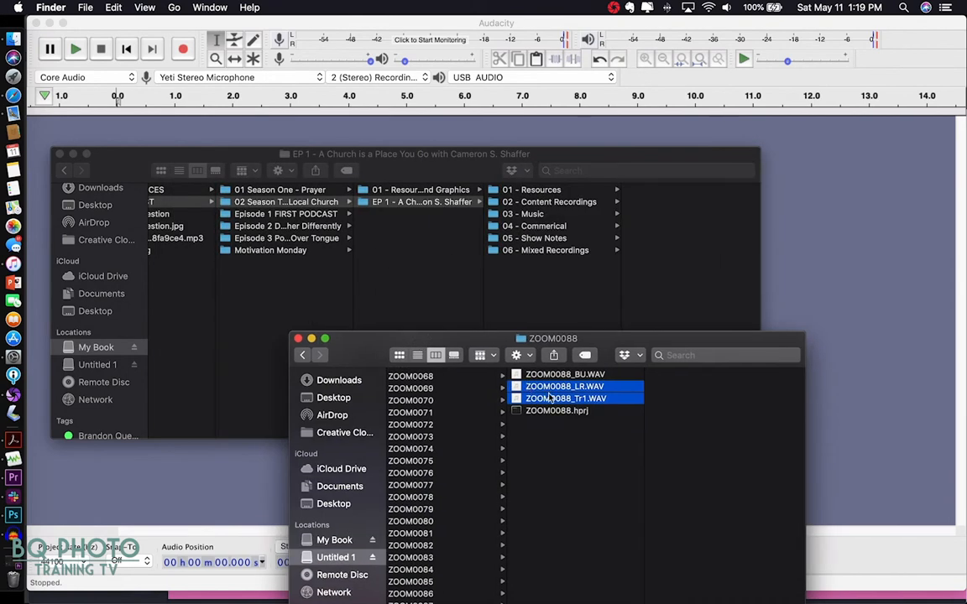
- Drag ZOOM0088_LR.WAV and ZOOM0088_Tr1.WAV onto the 02 - Content Recordings folder
{"action": "left_click_drag", "start_coordinate": [550, 399], "coordinate": [571, 205]}
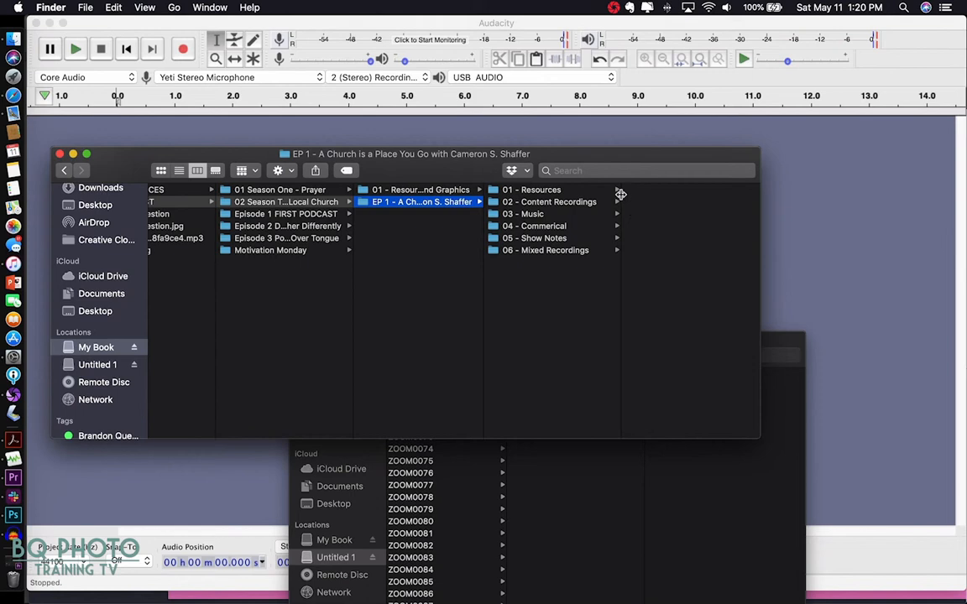
- In 02 - Content Recordings, rename the Tr1 recording to the first speaker's name
{"action": "left_click", "coordinate": [576, 206]}
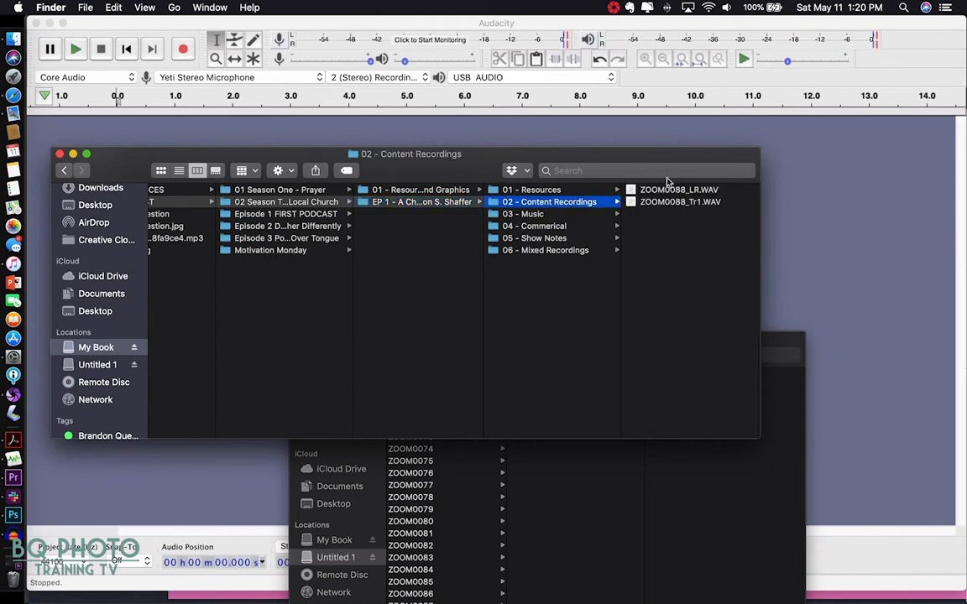
{"action": "left_click", "coordinate": [661, 206]}
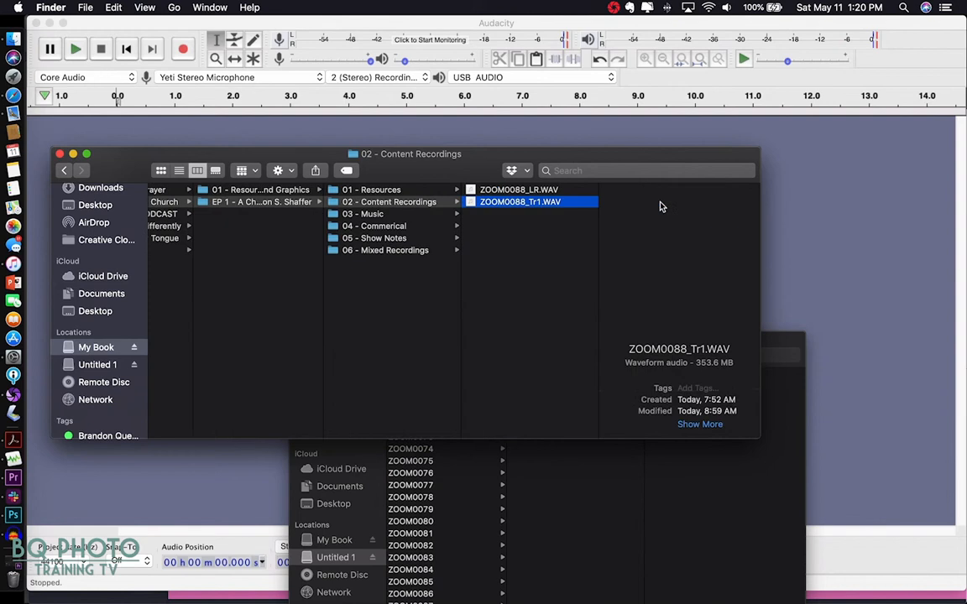
{"action": "right_click", "coordinate": [517, 207]}
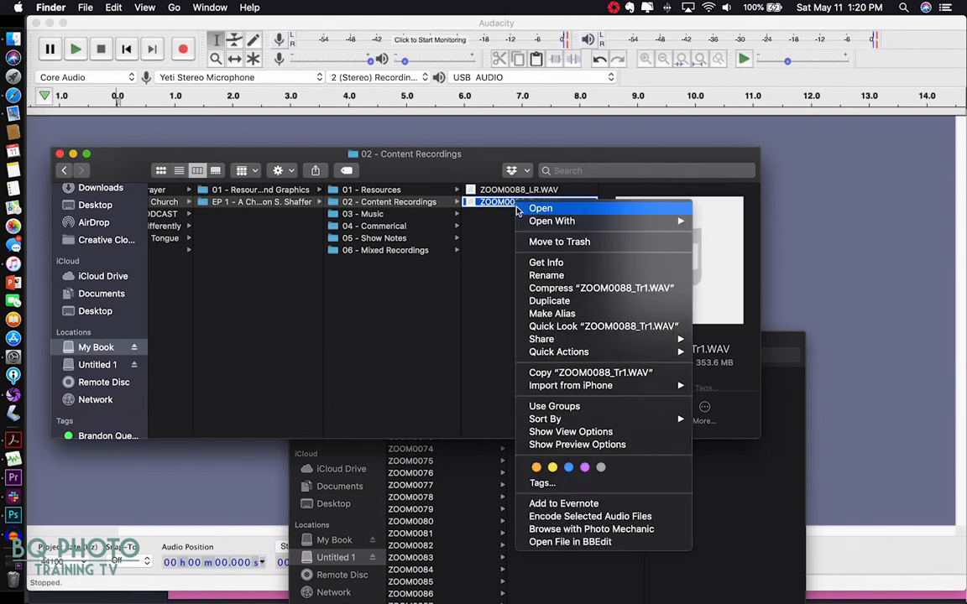
{"action": "left_click", "coordinate": [546, 275]}
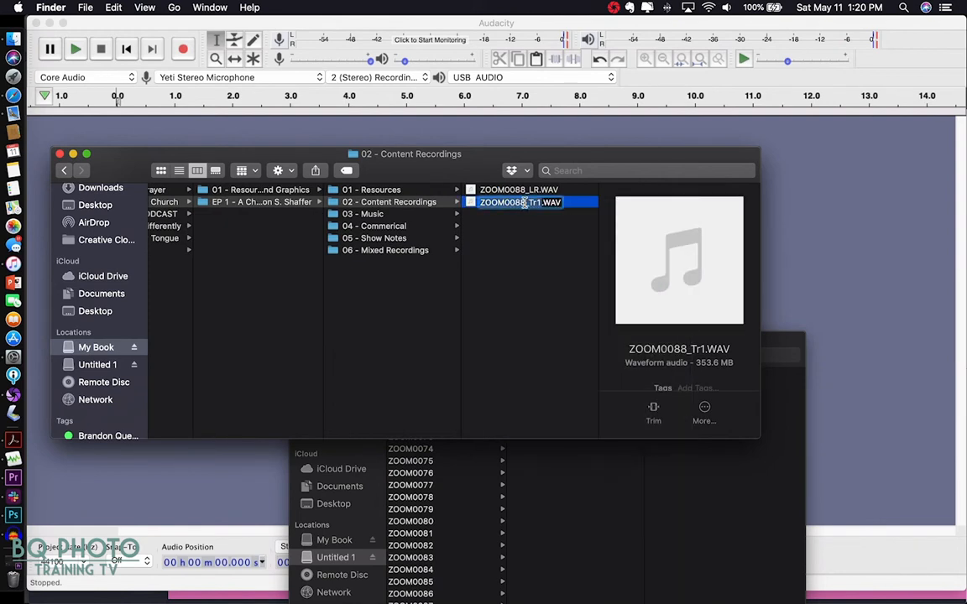
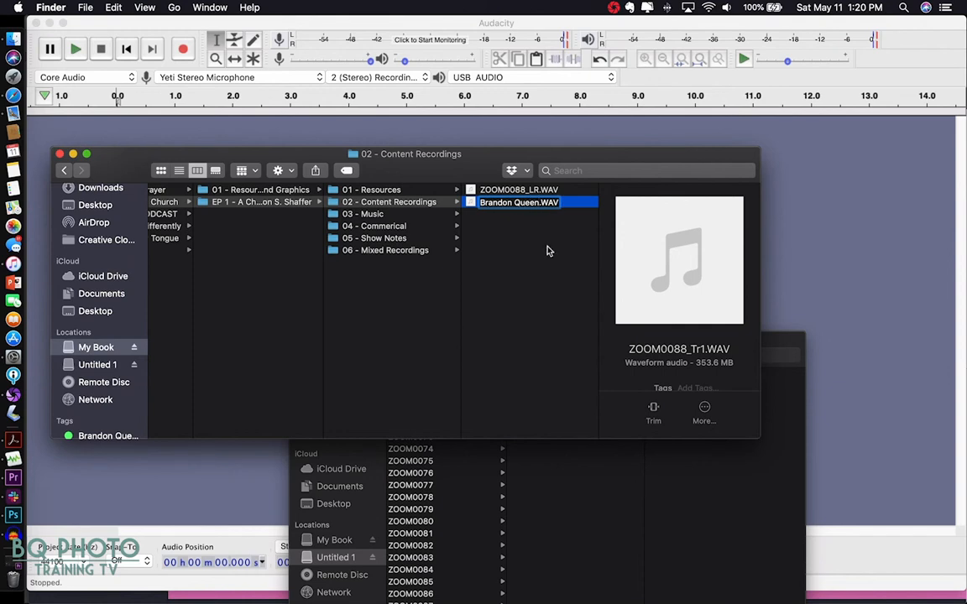
{"action": "key", "text": "Return"}
- Rename the LR recording to the second speaker's name and select both files
{"action": "left_click", "coordinate": [505, 205]}
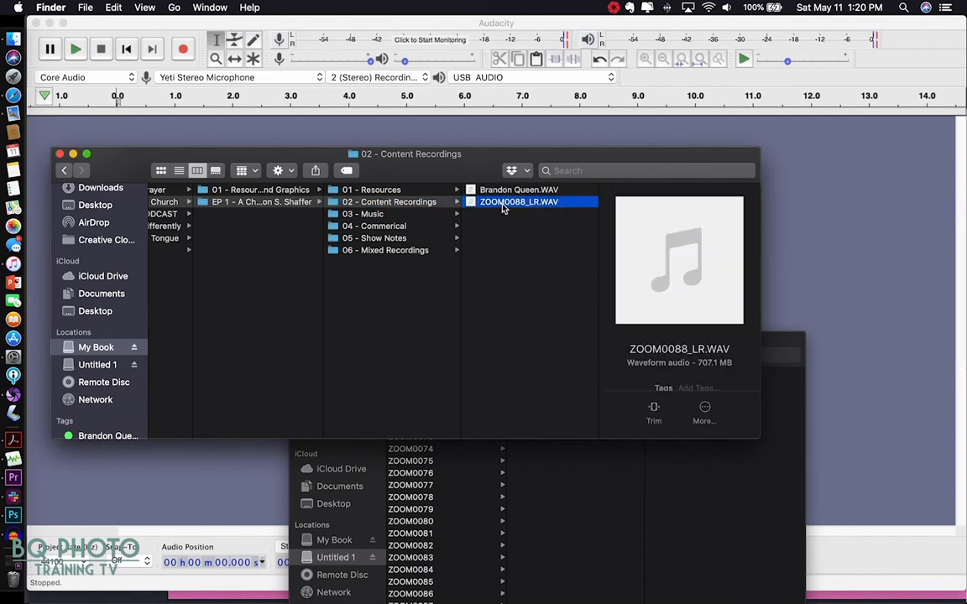
{"action": "right_click", "coordinate": [506, 204]}
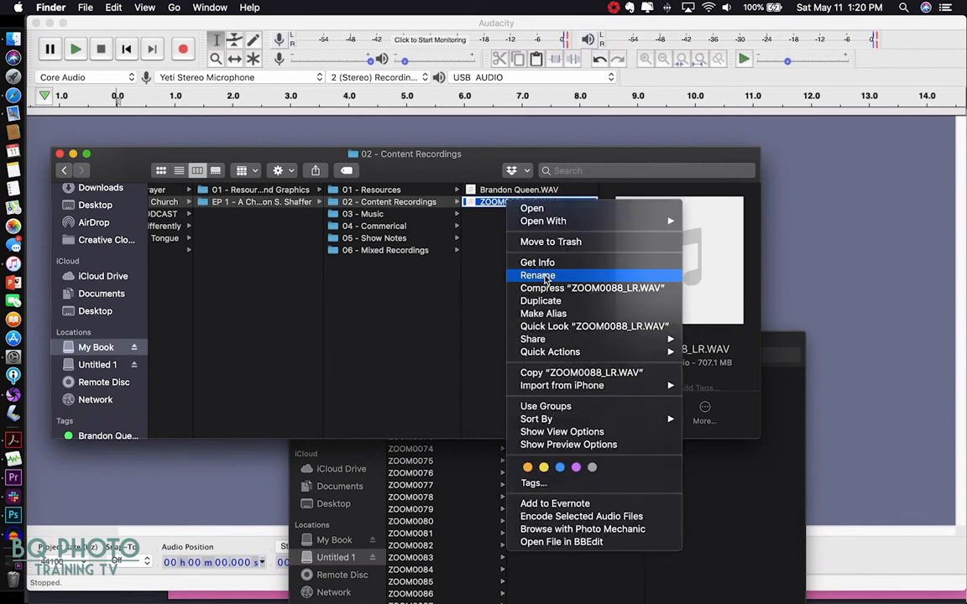
{"action": "left_click", "coordinate": [546, 278]}
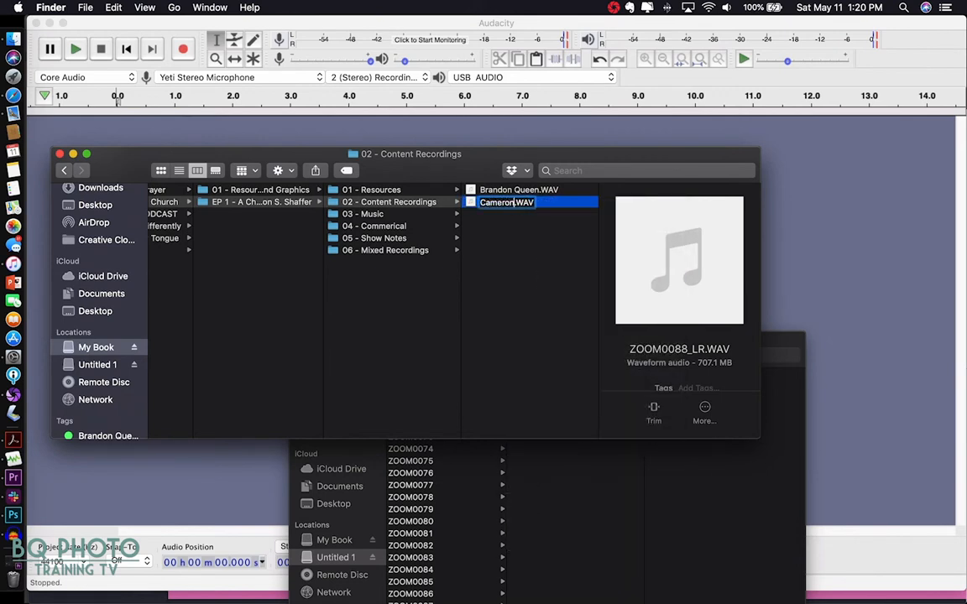
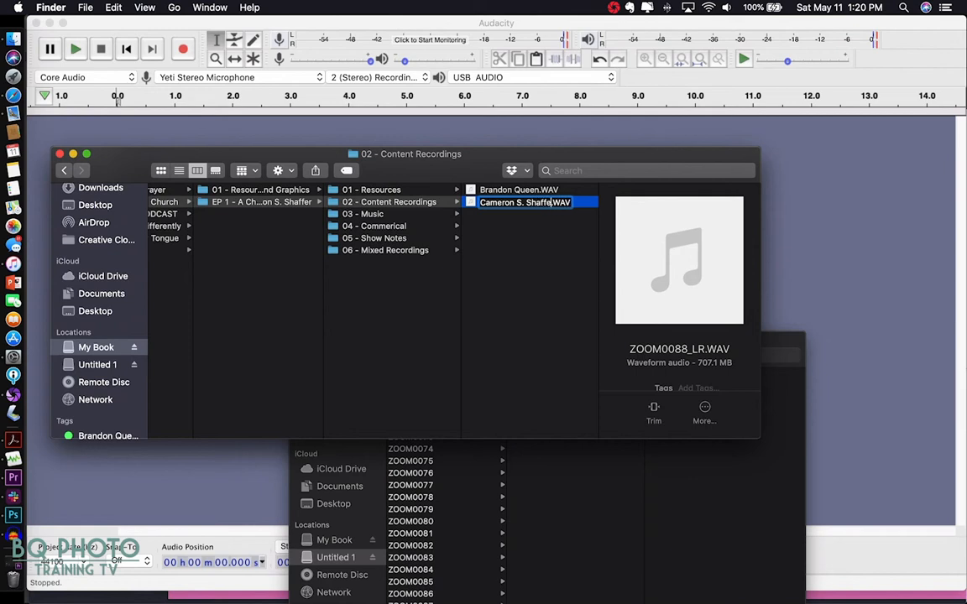
{"action": "left_click", "coordinate": [557, 306]}
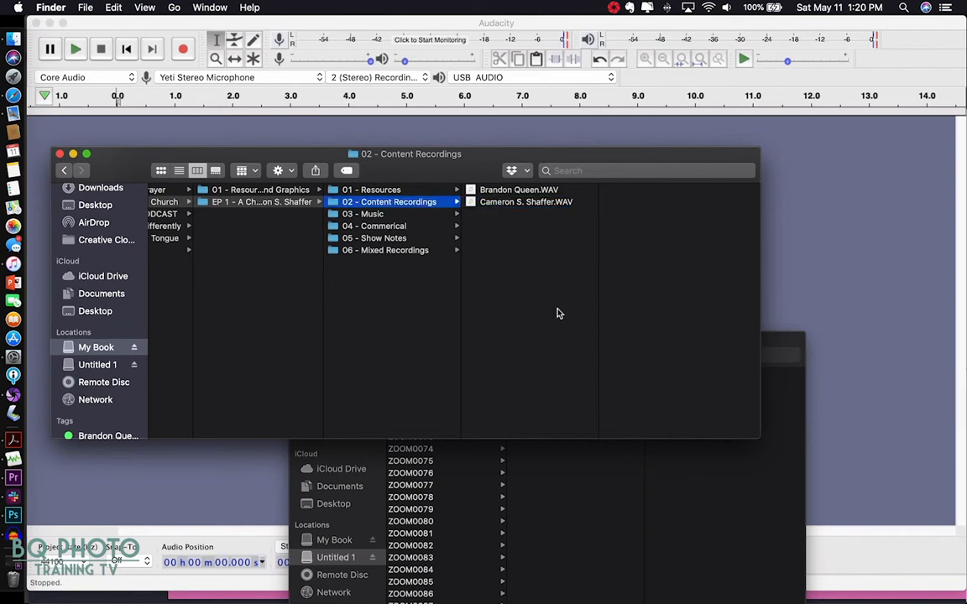
{"action": "left_click", "coordinate": [521, 191]}
{"action": "left_click", "coordinate": [516, 203], "text": "shift"}
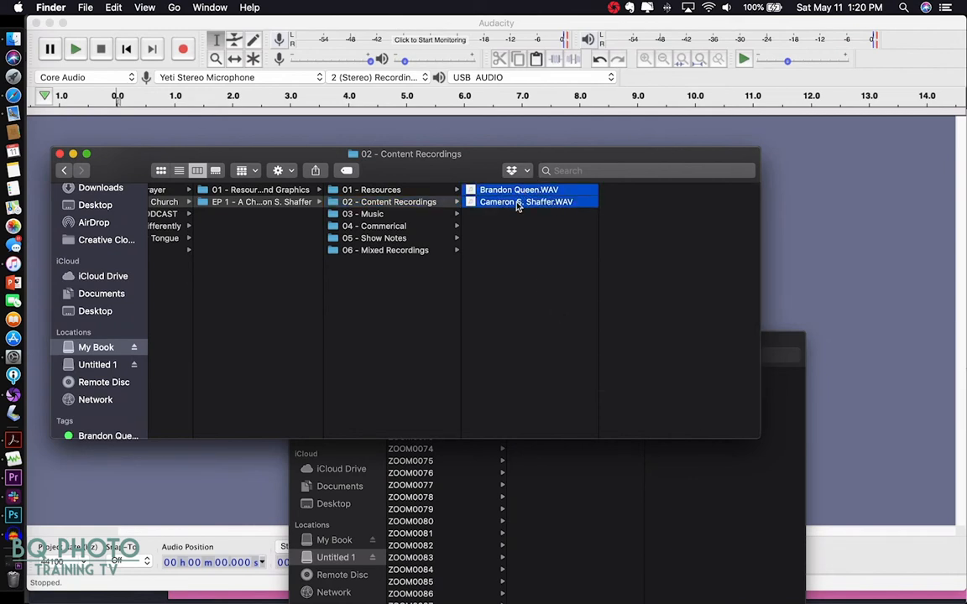
- Import both speaker WAVs into Audacity as copies, dismissing the non-responsive applications notice
{"action": "left_click_drag", "start_coordinate": [490, 192], "coordinate": [486, 131]}
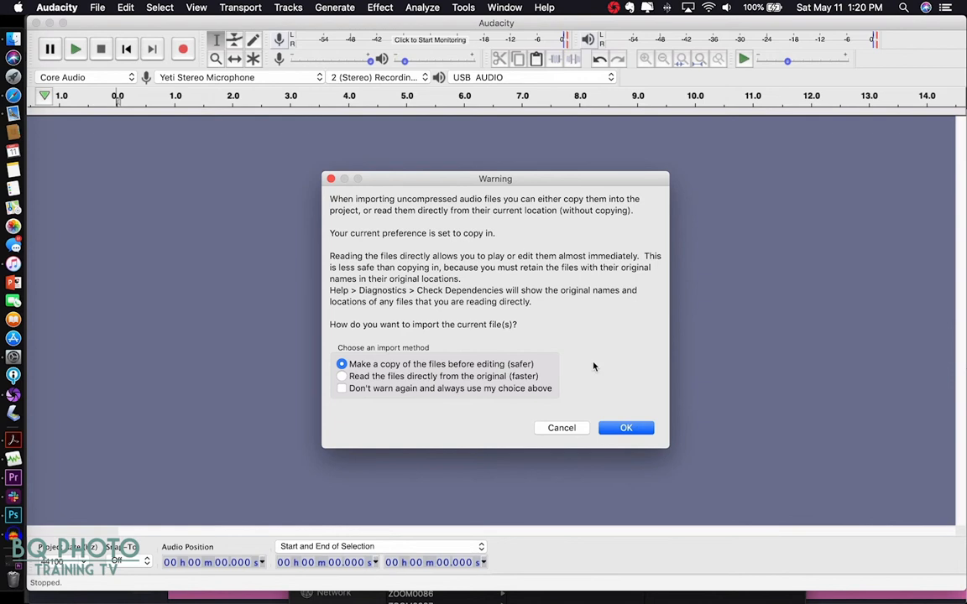
{"action": "left_click", "coordinate": [622, 429]}
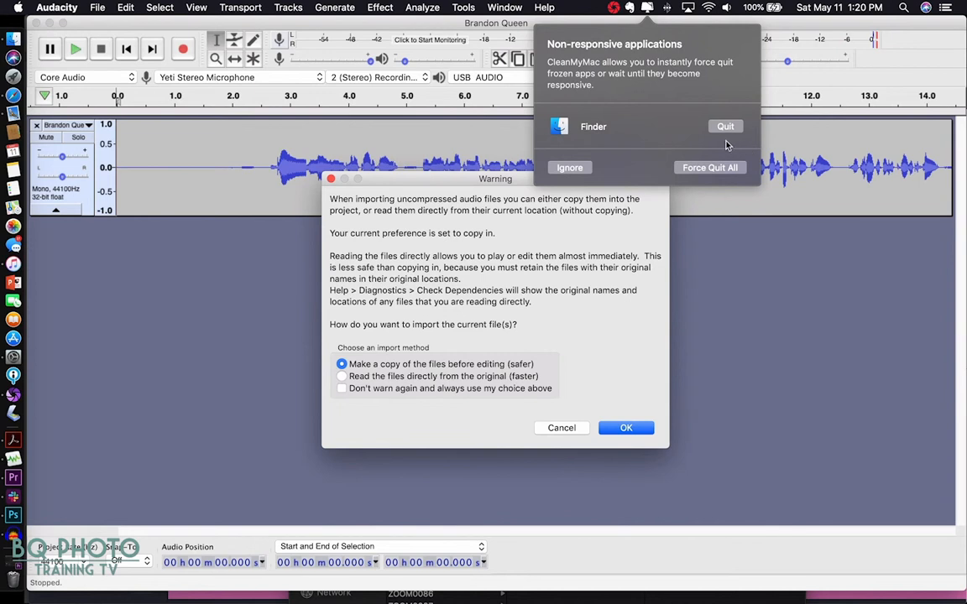
{"action": "left_click", "coordinate": [718, 127]}
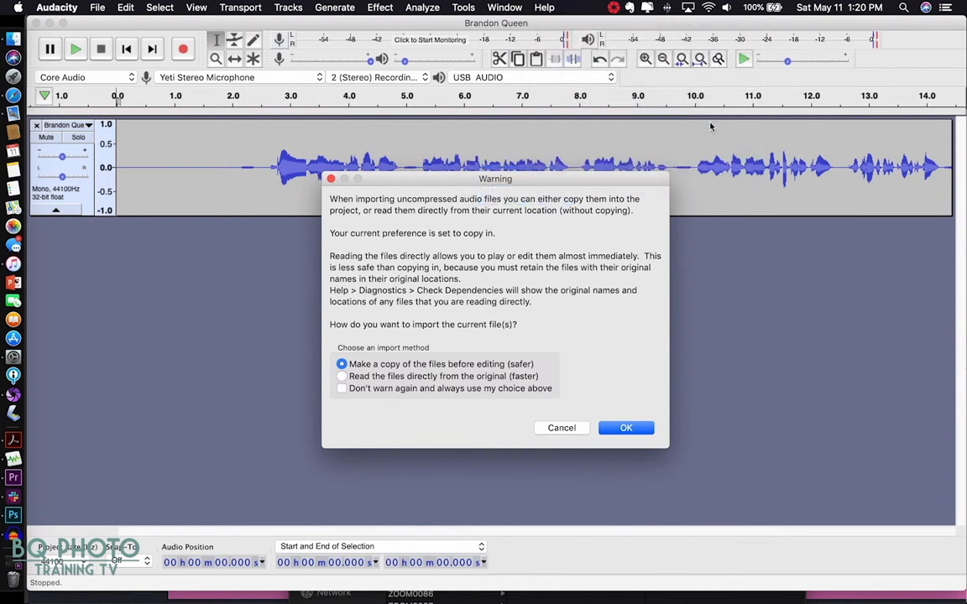
{"action": "left_click", "coordinate": [634, 432]}
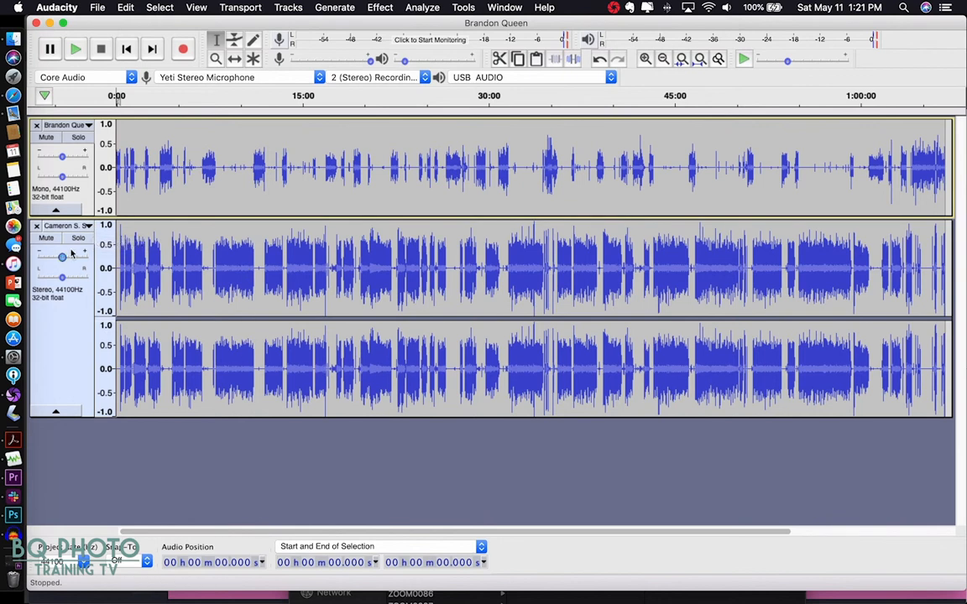
- Split the stereo track to mono and close the duplicate, leaving two mono speaker tracks
{"action": "left_click", "coordinate": [87, 226]}
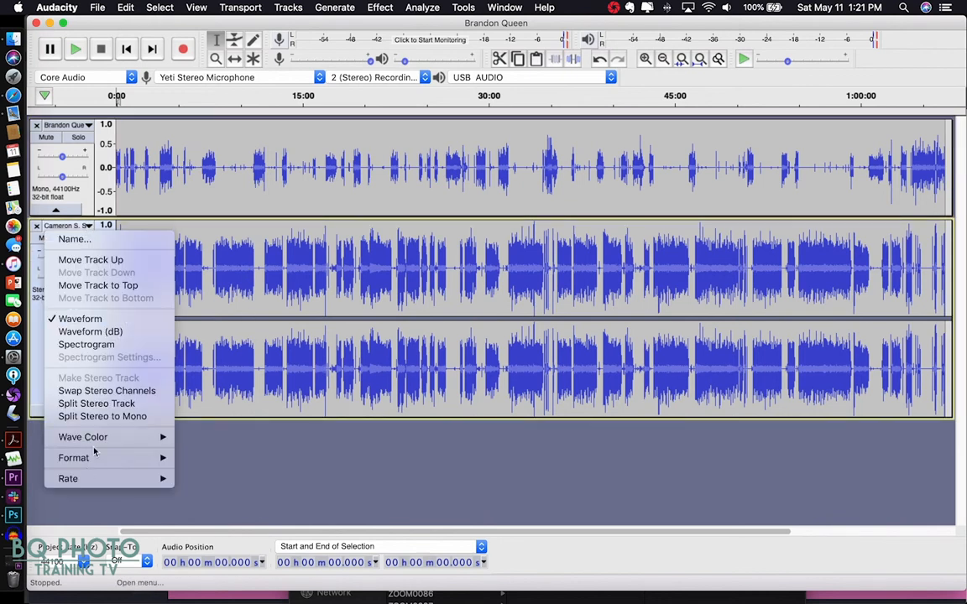
{"action": "left_click", "coordinate": [98, 417]}
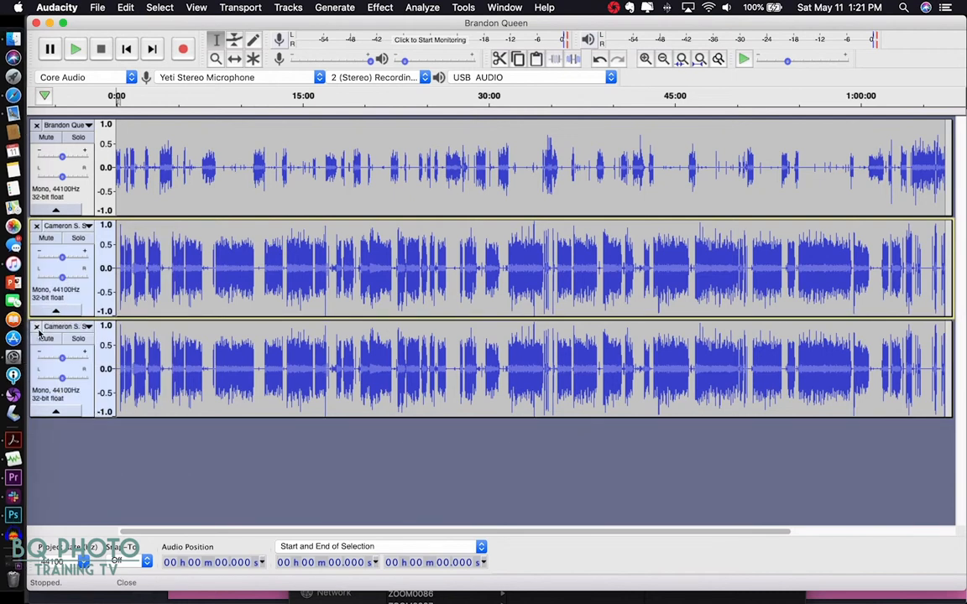
{"action": "left_click", "coordinate": [37, 327]}
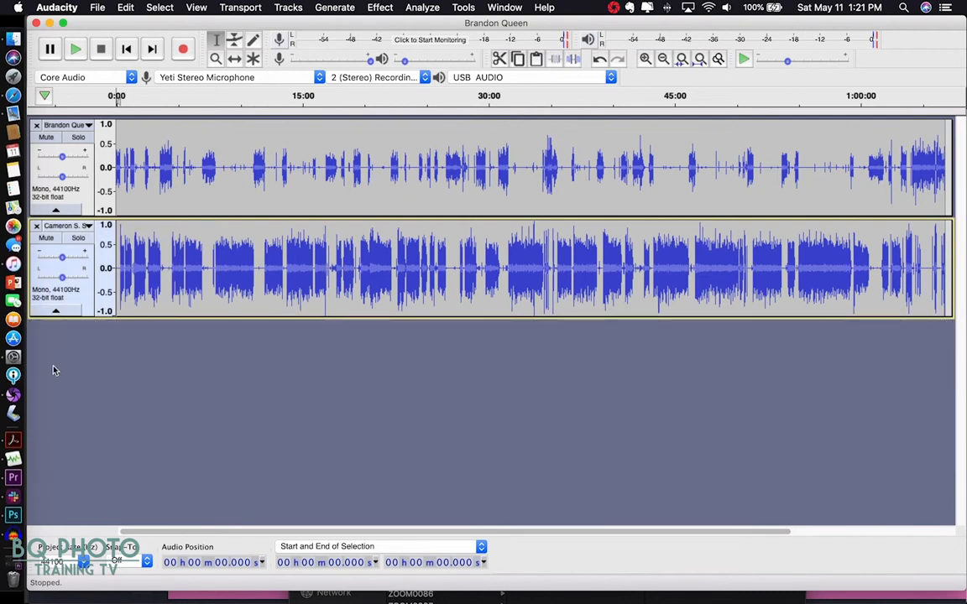
- Play the tracks, jumping ahead to around 3:44, 3:54 and 4:39, then stop
{"action": "left_click", "coordinate": [74, 49]}
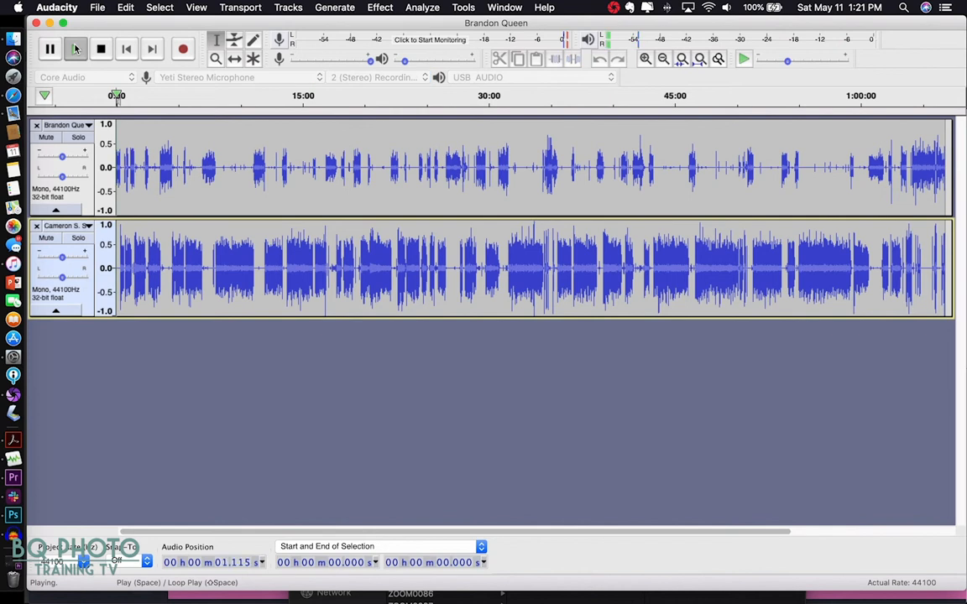
{"action": "left_click", "coordinate": [162, 103]}
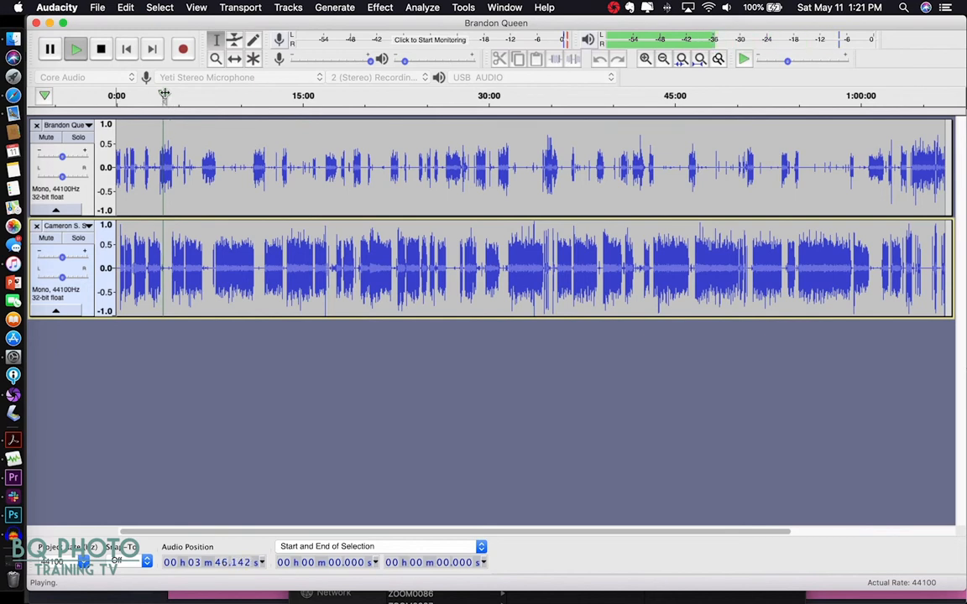
{"action": "mouse_move", "coordinate": [164, 94]}
{"action": "left_mouse_down"}
{"action": "mouse_move", "coordinate": [178, 93]}
{"action": "mouse_move", "coordinate": [172, 98]}
{"action": "left_mouse_up"}
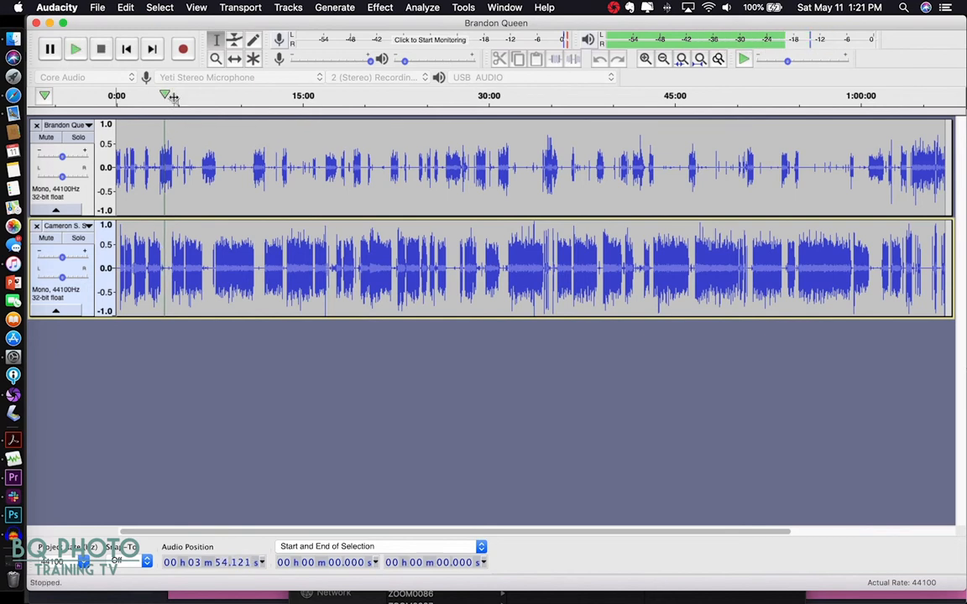
{"action": "left_click", "coordinate": [173, 97]}
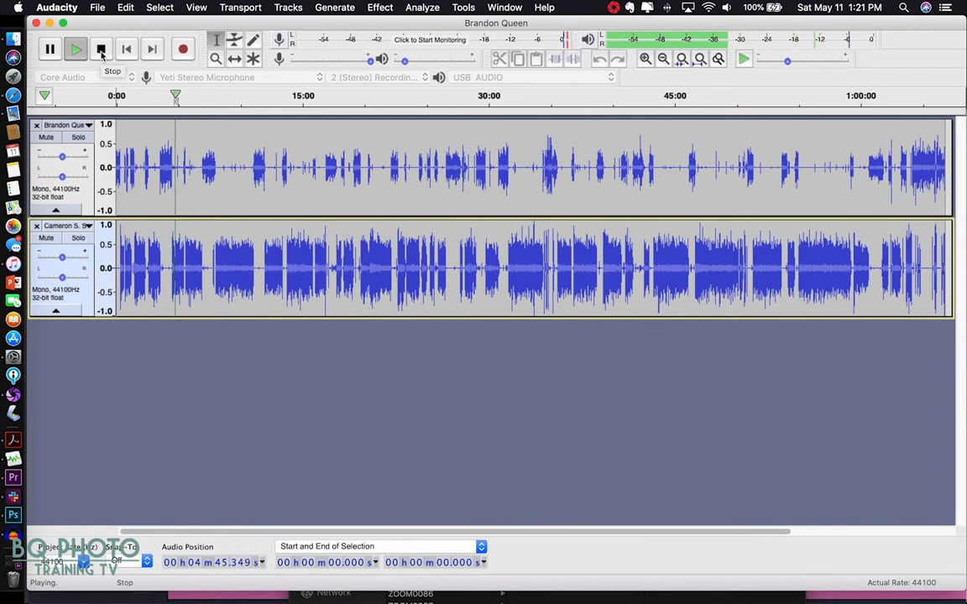
{"action": "left_click", "coordinate": [101, 52]}
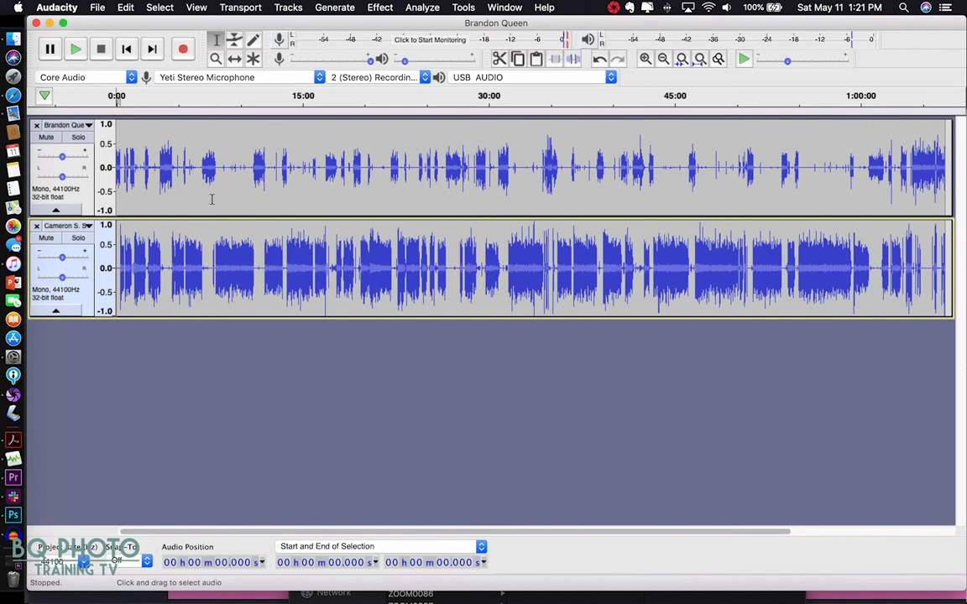
- Choose Save Project As and acknowledge the saving warning
{"action": "left_click", "coordinate": [95, 7]}
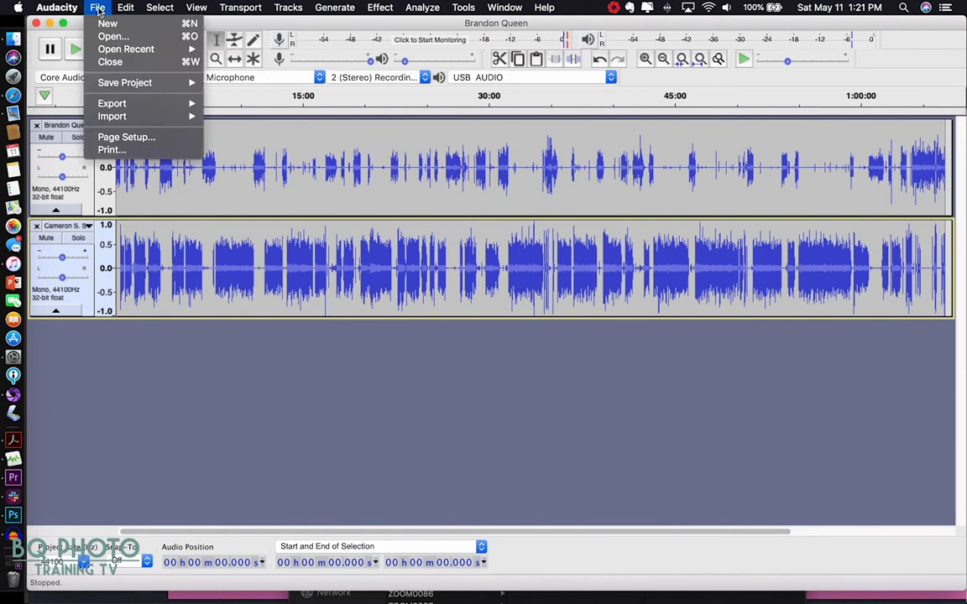
{"action": "mouse_move", "coordinate": [134, 82]}
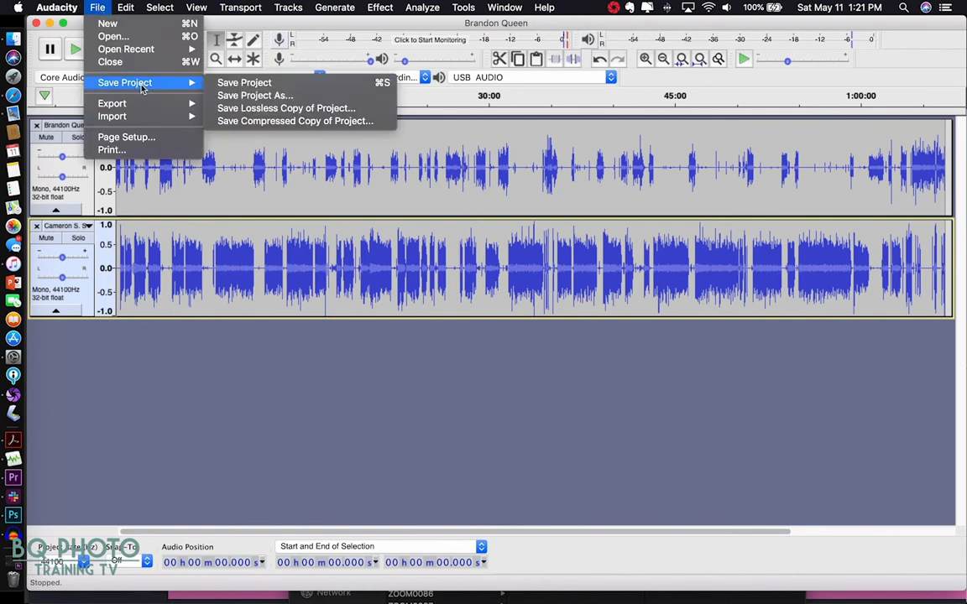
{"action": "left_click", "coordinate": [281, 94]}
{"action": "left_click", "coordinate": [578, 344]}
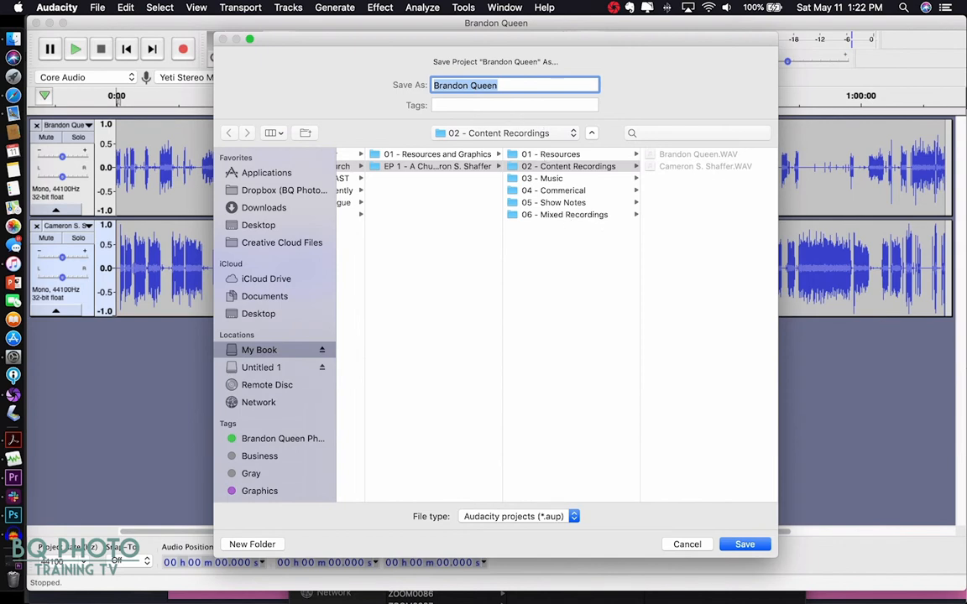
- Save the project as 'EP1 - A Church is a Place You Go' in 02 - Content Recordings
{"action": "type", "text": "A"}
{"action": "key", "text": "BackSpace"}
{"action": "type", "text": "EP"}
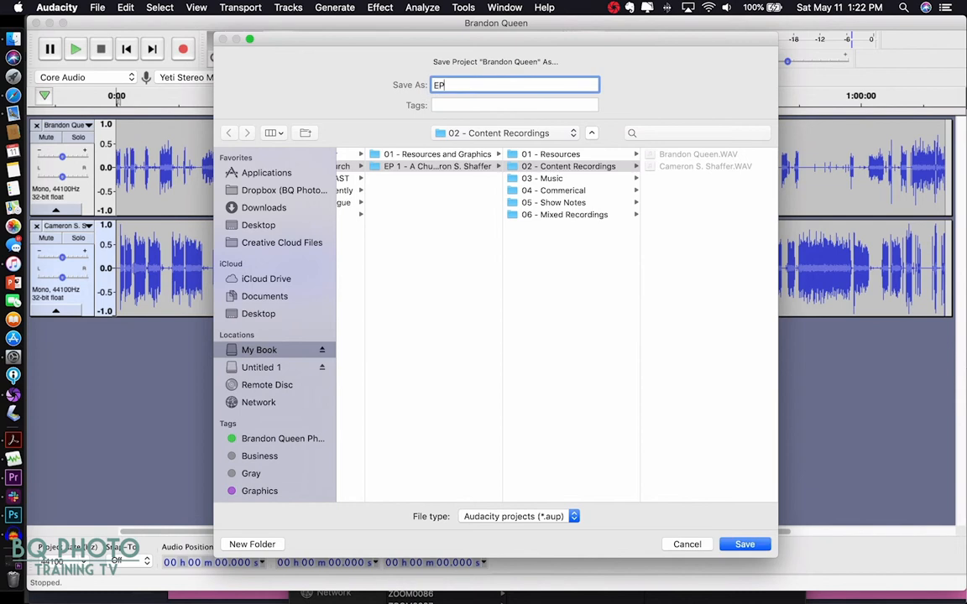
{"action": "type", "text": "1 - A Curch is a Place You Go"}
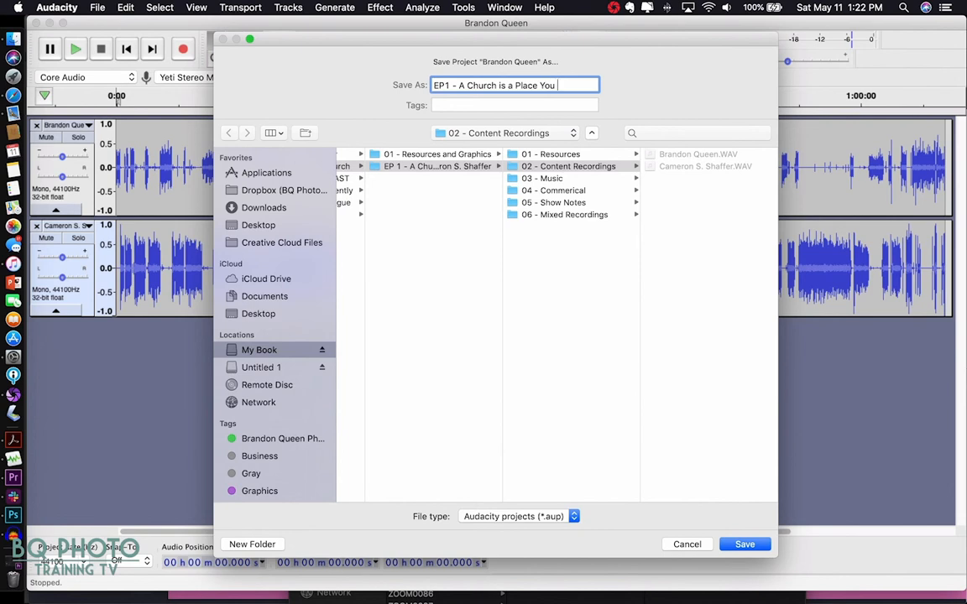
{"action": "key", "text": "Return"}
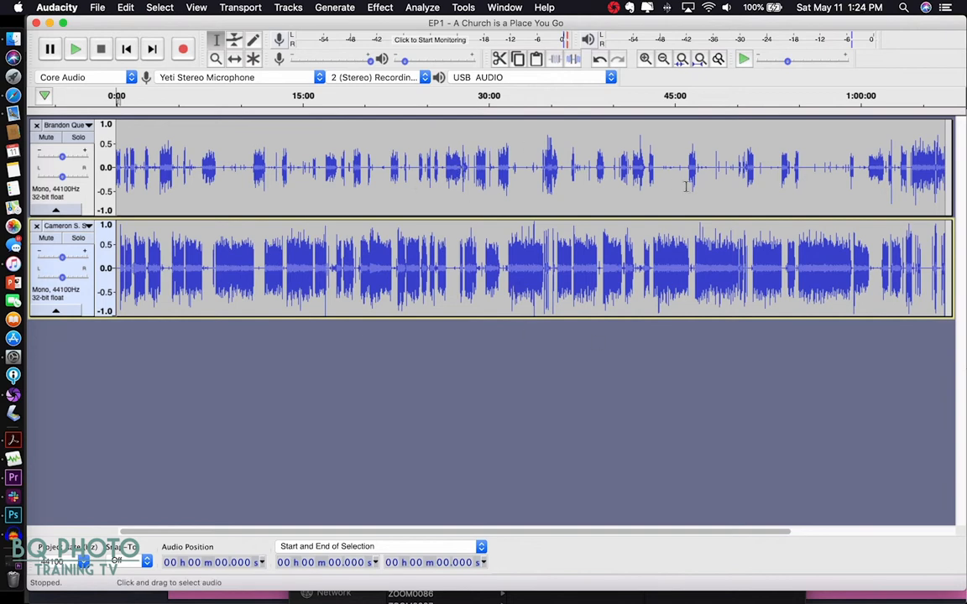
- After the save finishes, start playback of the two hour-long speaker tracks
{"action": "key", "text": "space"}
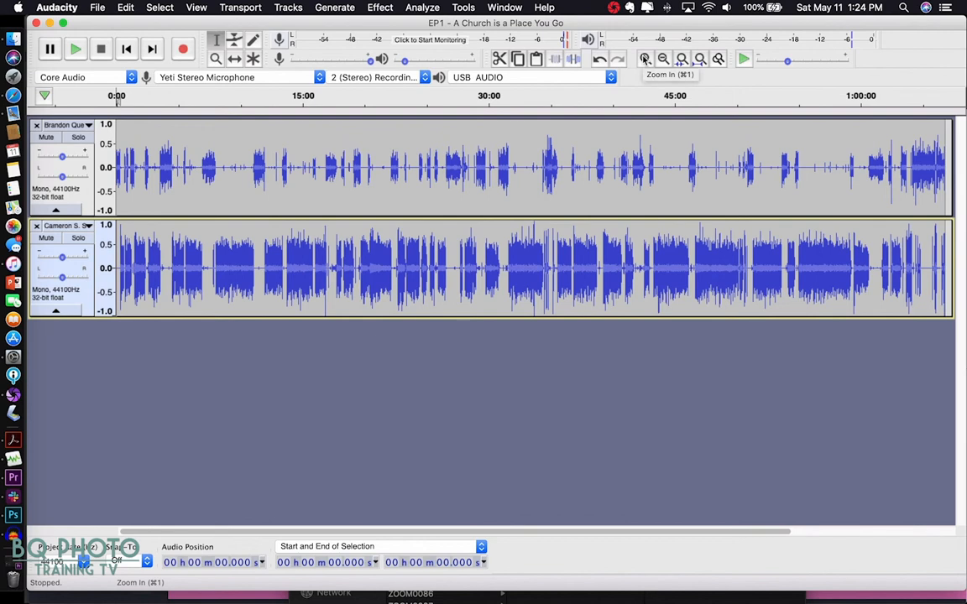
- Zoom in on both waveforms until the ruler shows 15-second steps
{"action": "left_click", "coordinate": [645, 60]}
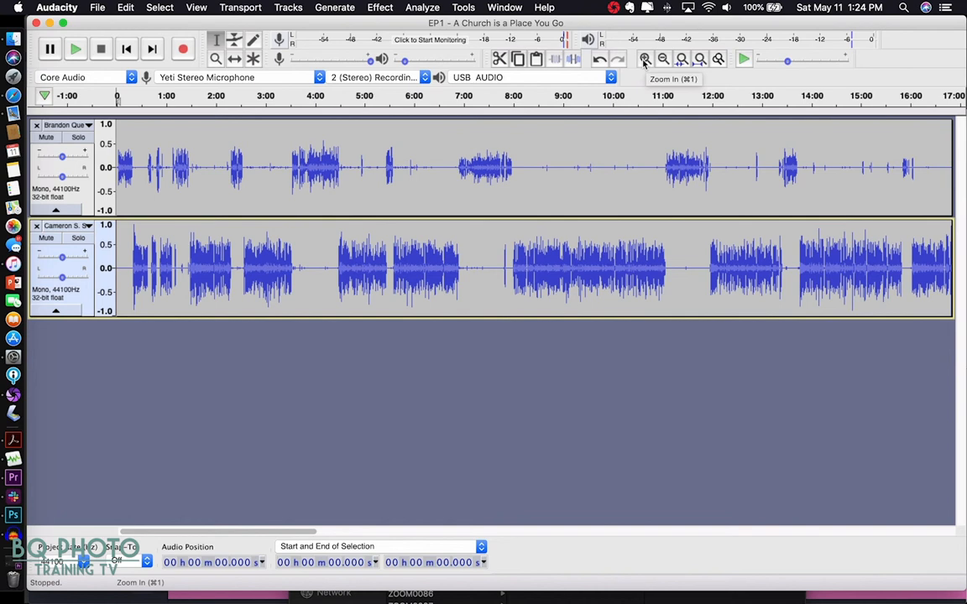
{"action": "left_click", "coordinate": [645, 59]}
{"action": "left_click", "coordinate": [645, 63]}
{"action": "left_click", "coordinate": [645, 63]}
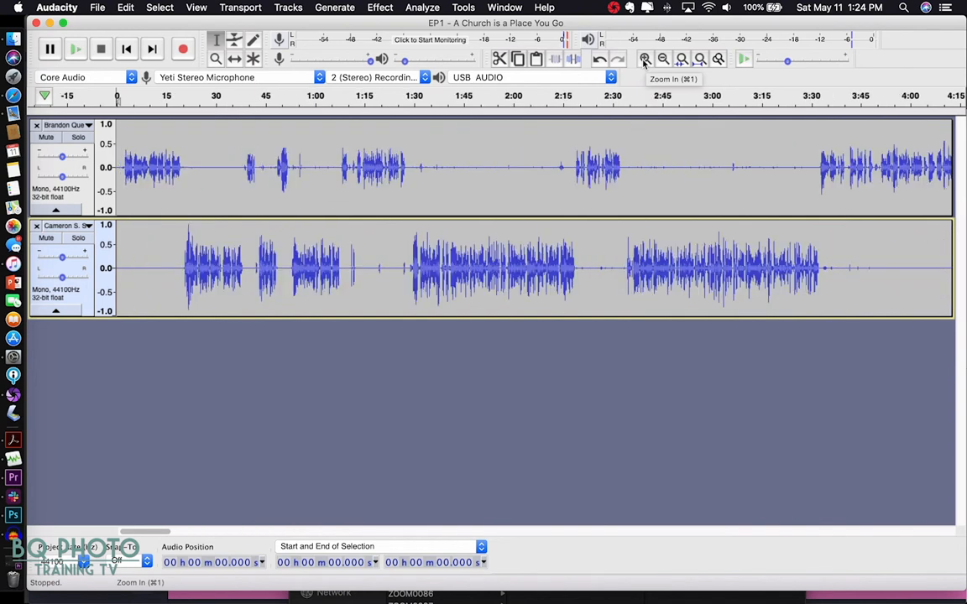
{"action": "left_click", "coordinate": [645, 63]}
{"action": "left_click", "coordinate": [645, 62]}
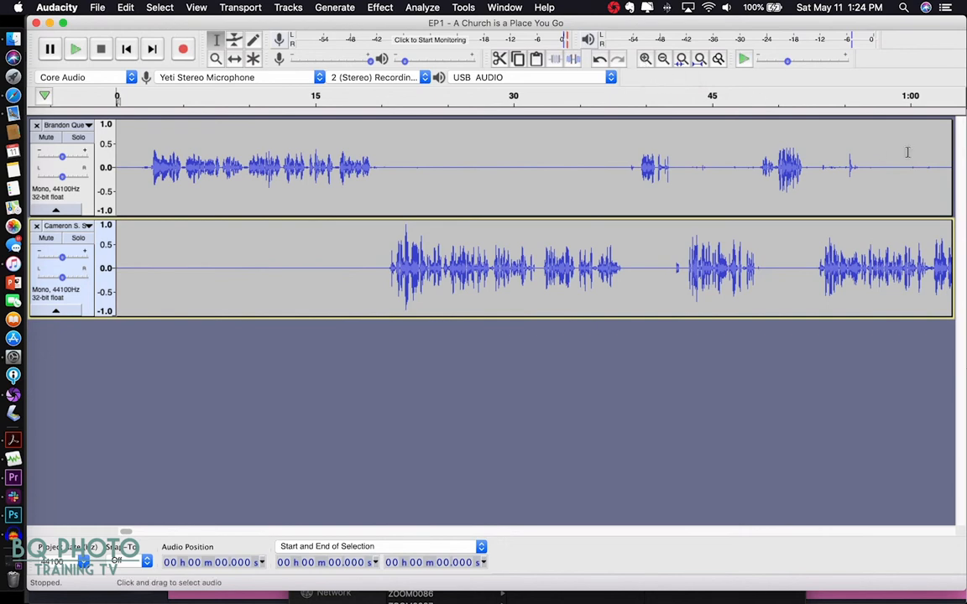
- Scroll the timeline to about 55:00 and Quick-Play from about 55:25
{"action": "scroll", "coordinate": [824, 181], "scroll_direction": "right", "scroll_amount": 5}
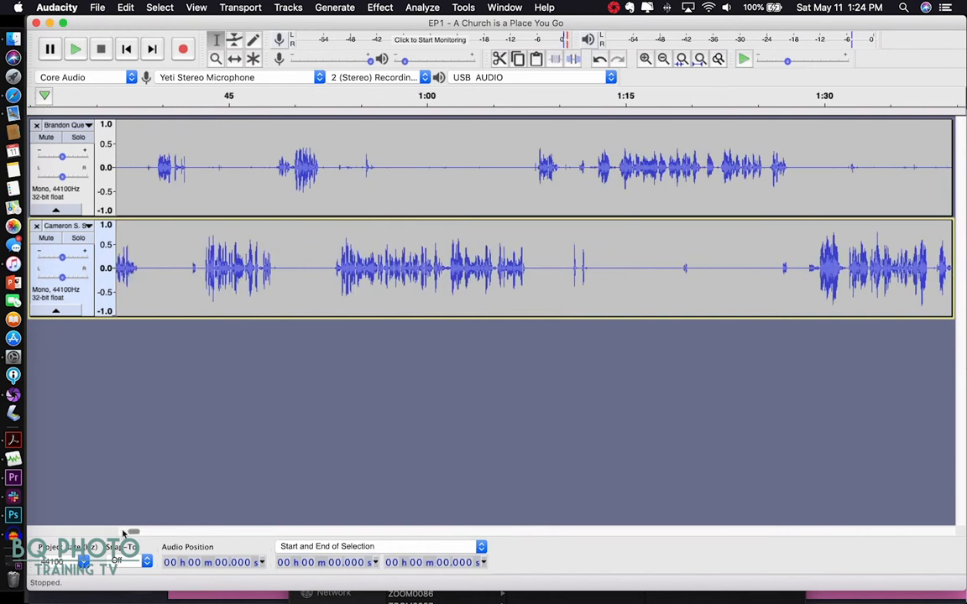
{"action": "left_click_drag", "start_coordinate": [135, 535], "coordinate": [772, 539]}
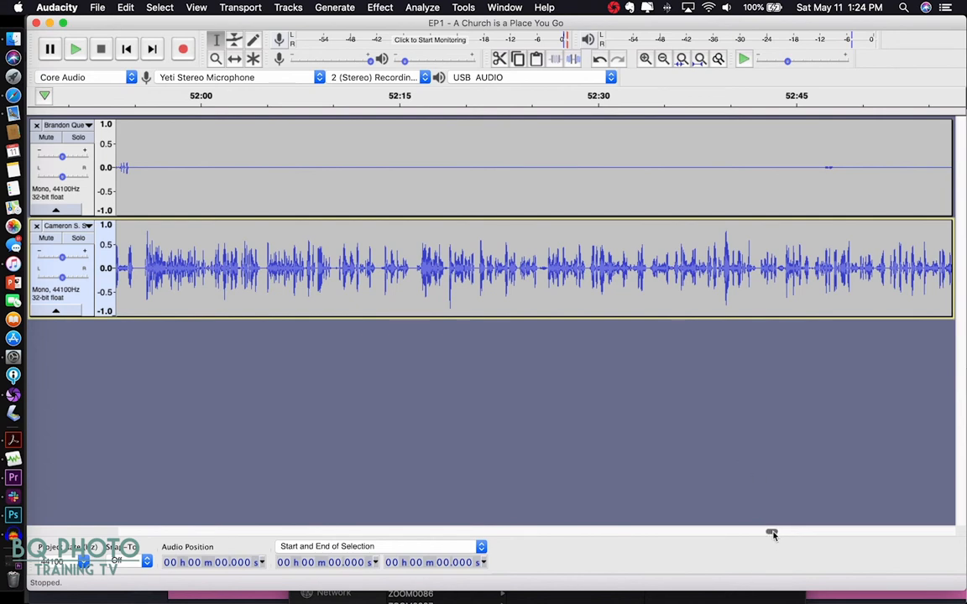
{"action": "left_click_drag", "start_coordinate": [772, 534], "coordinate": [808, 532]}
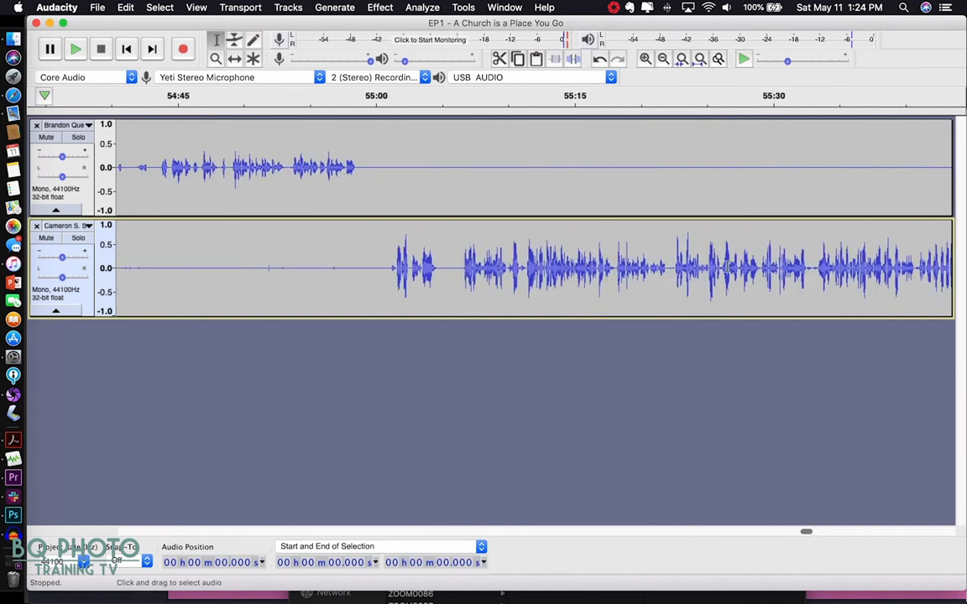
{"action": "left_click", "coordinate": [703, 98]}
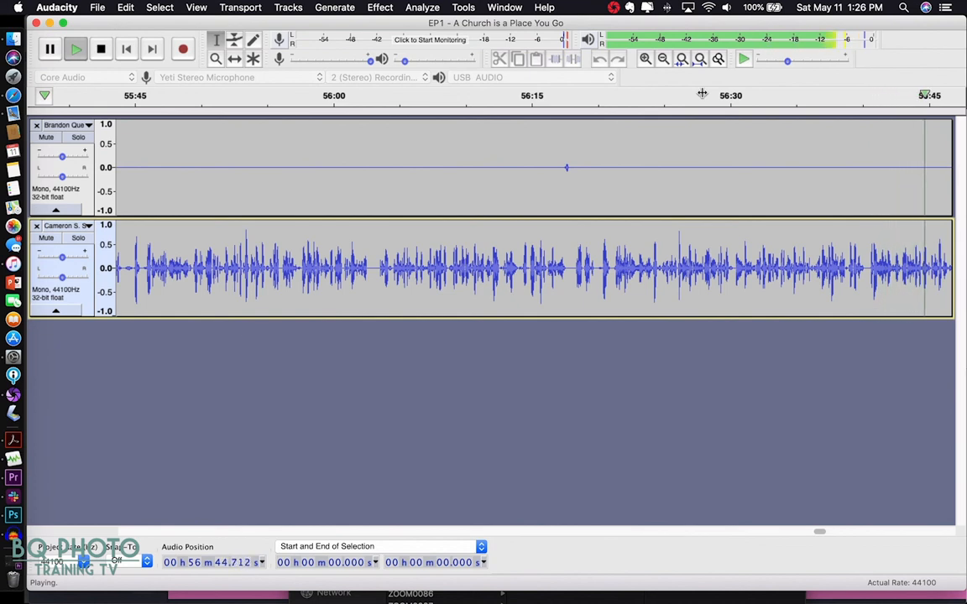
{"action": "key", "text": "space"}
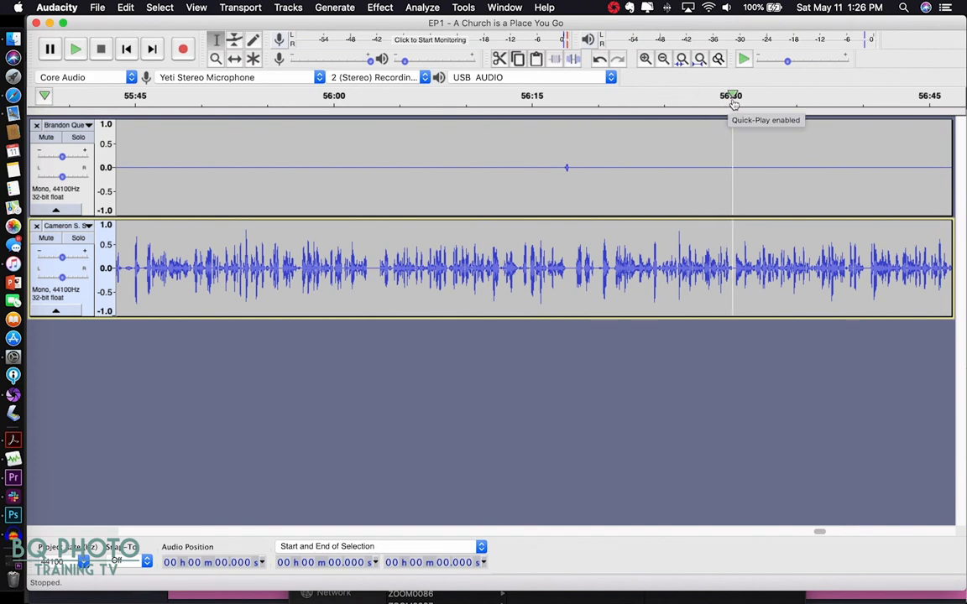
{"action": "left_click", "coordinate": [732, 99]}
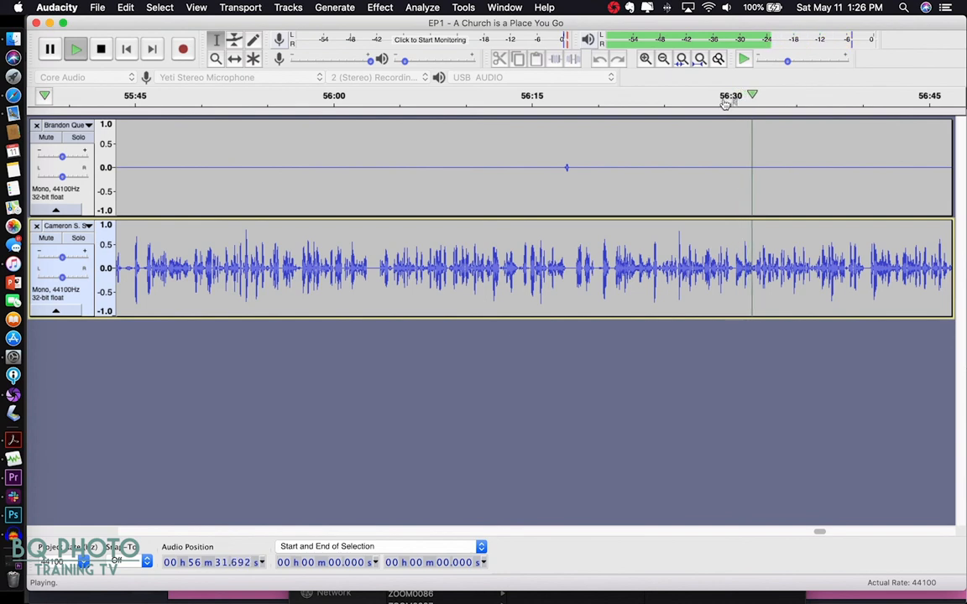
{"action": "left_click", "coordinate": [726, 100]}
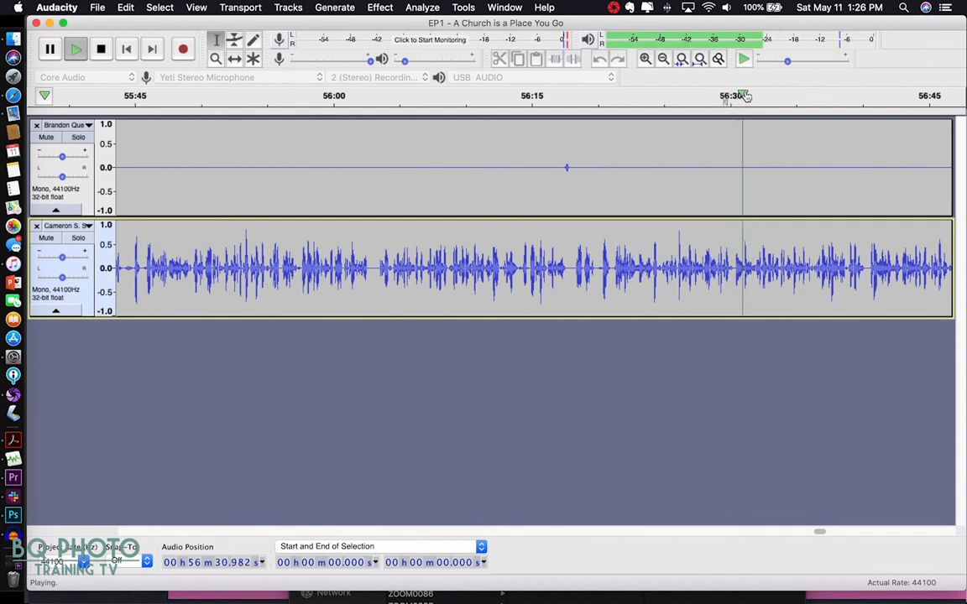
{"action": "left_click", "coordinate": [708, 96]}
{"action": "left_click", "coordinate": [693, 96]}
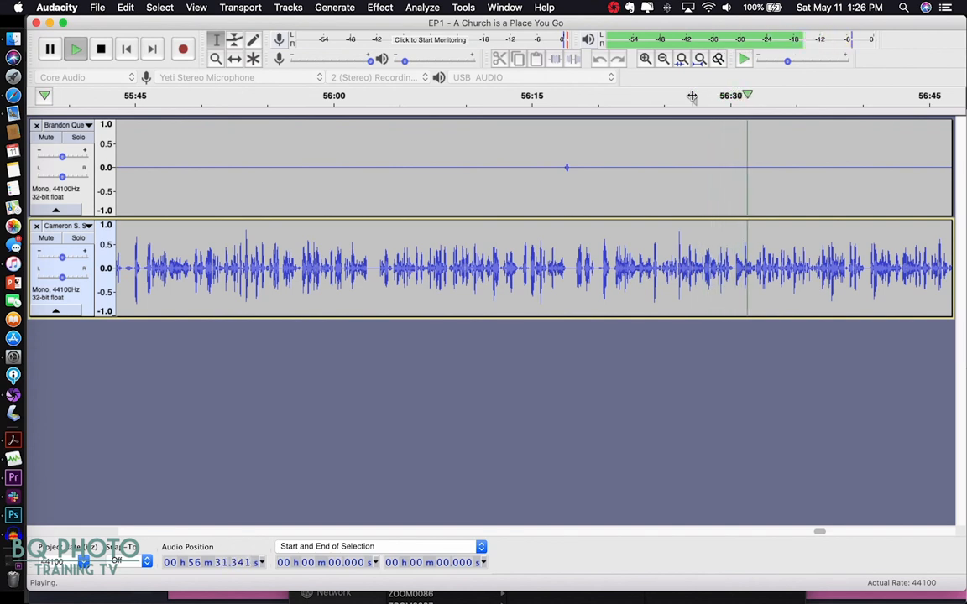
{"action": "key", "text": "space"}
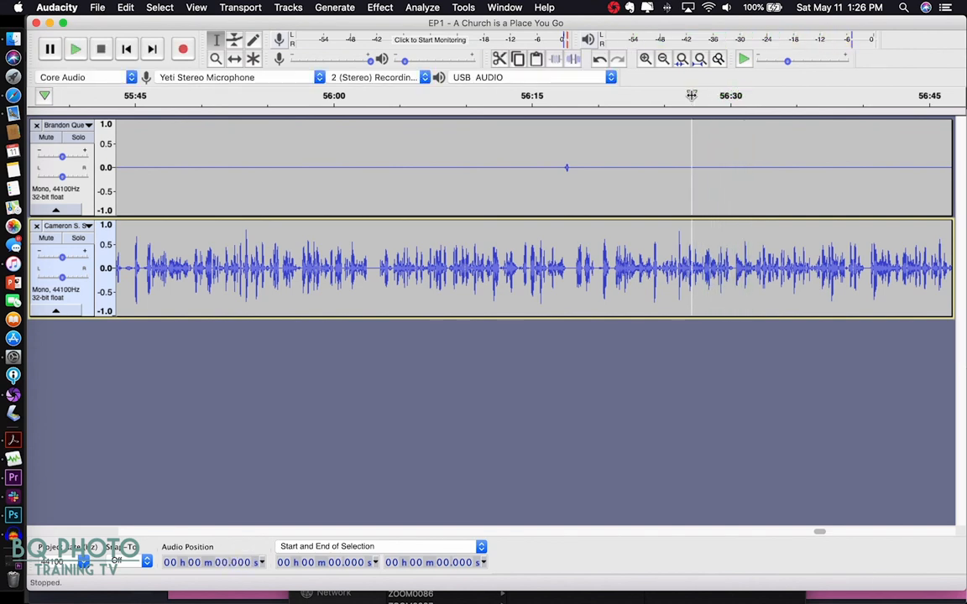
- Zoom in twice on the speaker tracks and Quick-Play from about 56:11
{"action": "left_click", "coordinate": [645, 59]}
{"action": "left_click", "coordinate": [644, 59]}
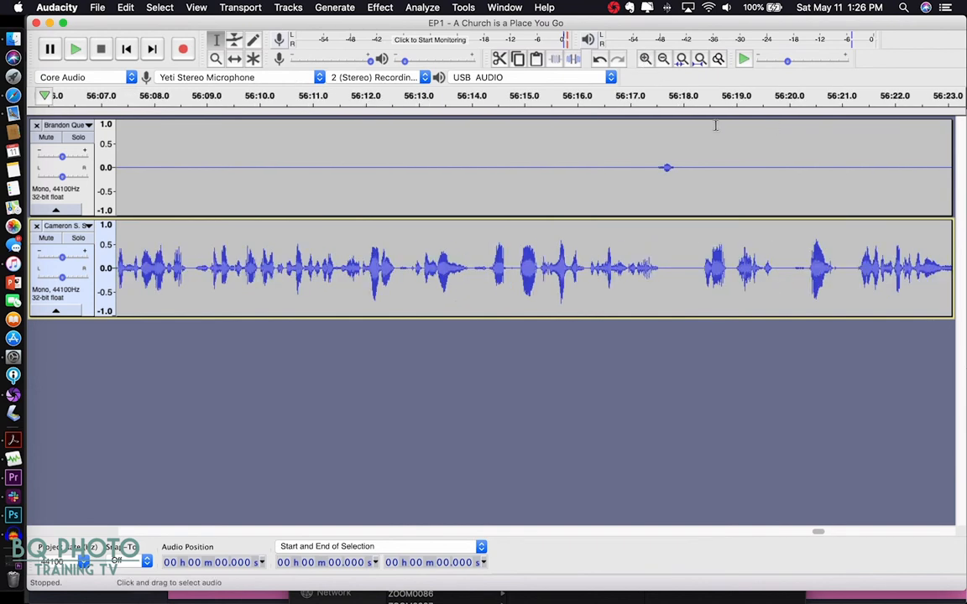
{"action": "left_click", "coordinate": [313, 98]}
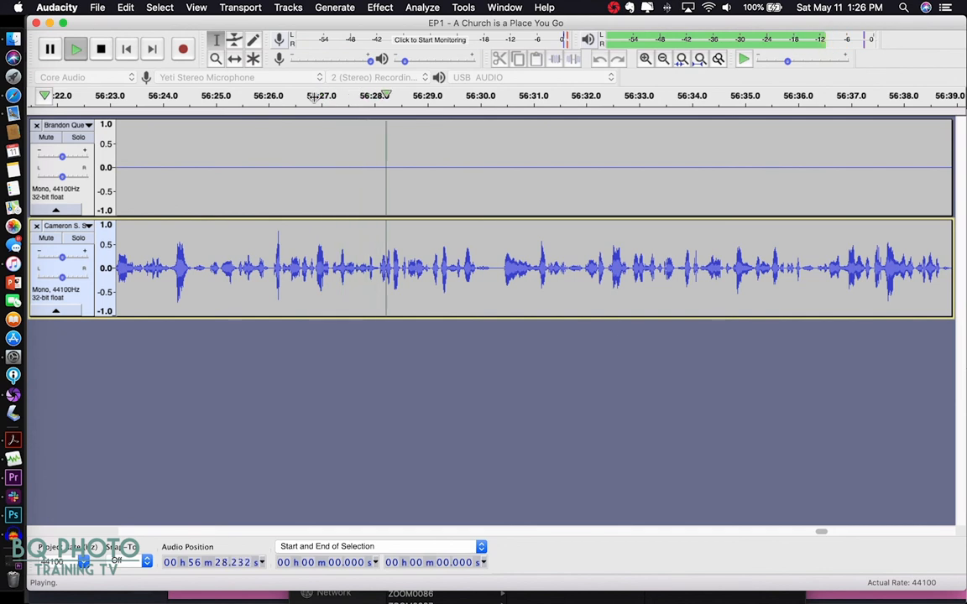
- Stop playback and audition the lower track from 56:26.058, 56:25.766 and 56:25.436
{"action": "key", "text": "space"}
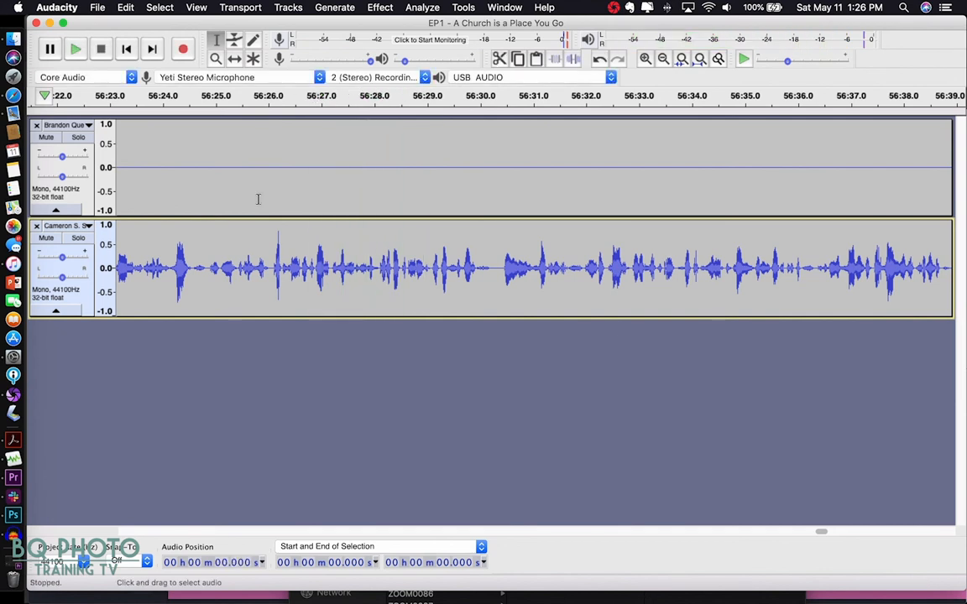
{"action": "left_click", "coordinate": [272, 267]}
{"action": "key", "text": "space"}
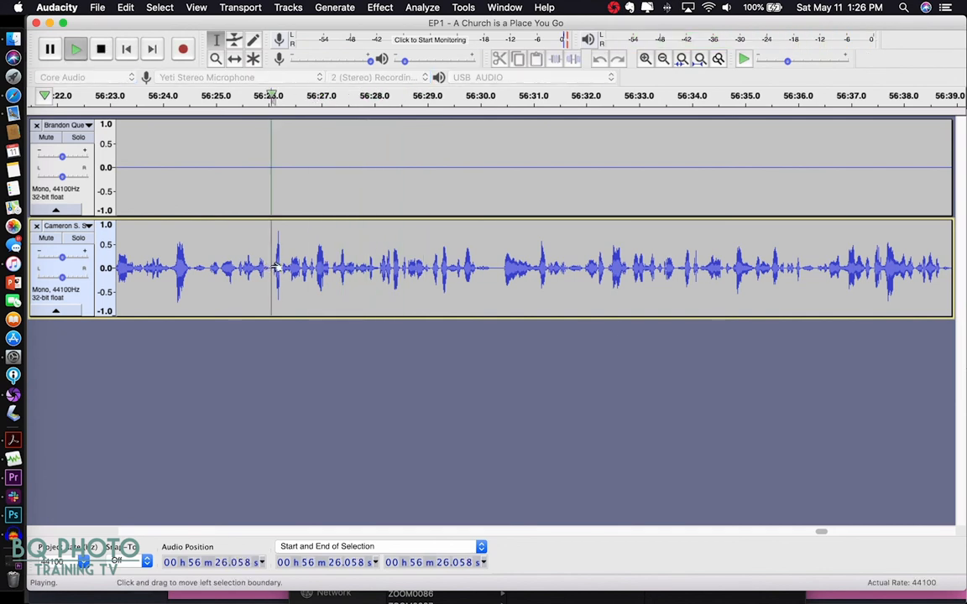
{"action": "left_click", "coordinate": [256, 267]}
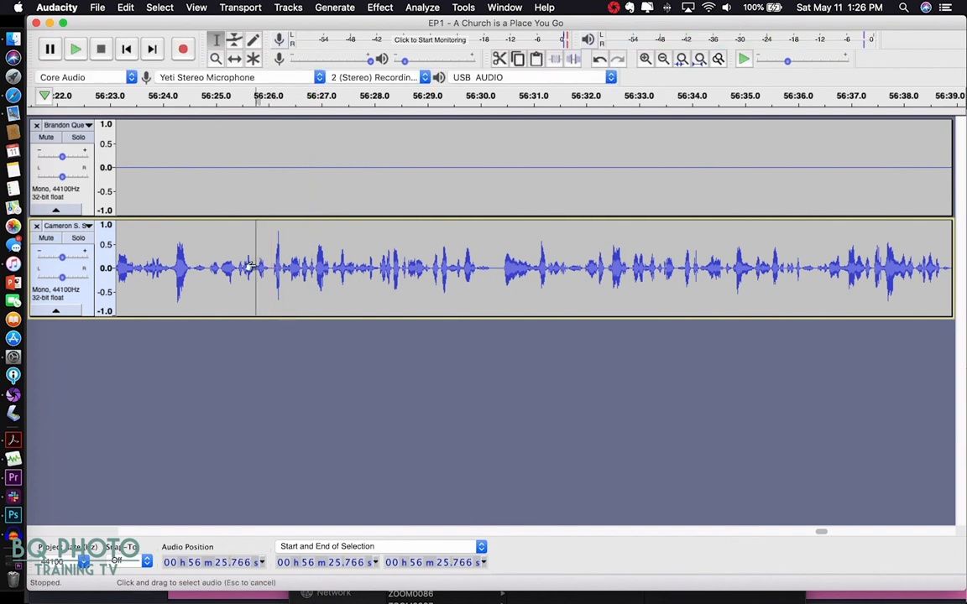
{"action": "key", "text": "space"}
{"action": "key", "text": "space"}
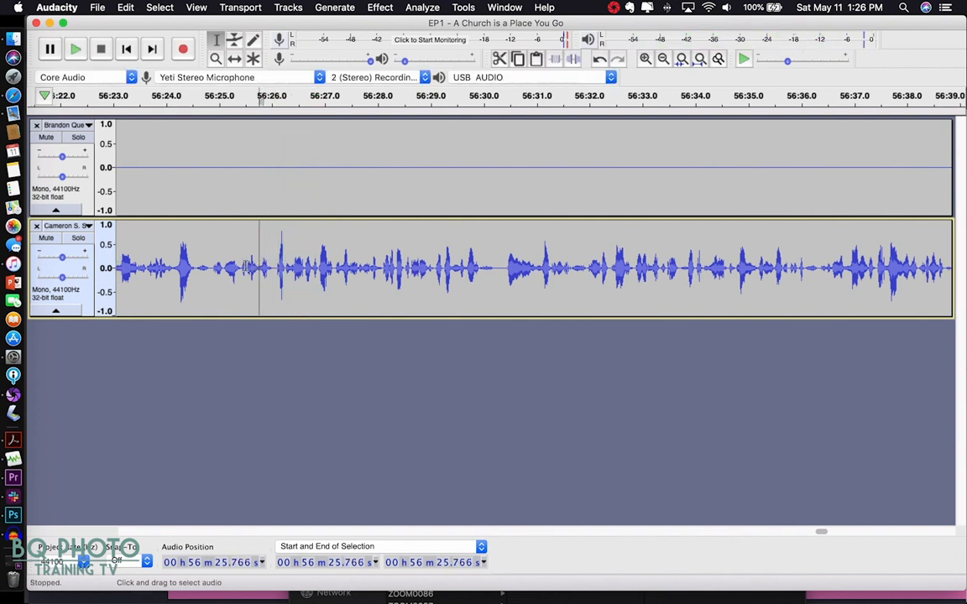
{"action": "left_click", "coordinate": [242, 267]}
{"action": "key", "text": "space"}
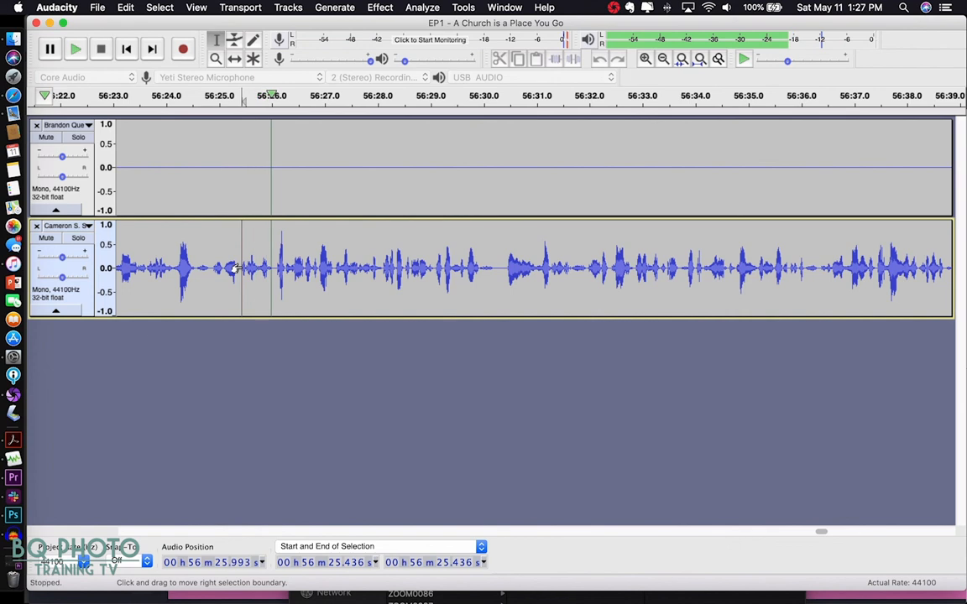
- Narrow the edit point to 56:25.106, check it, then set it across both tracks
{"action": "key", "text": "space"}
{"action": "left_click", "coordinate": [238, 267]}
{"action": "key", "text": "space"}
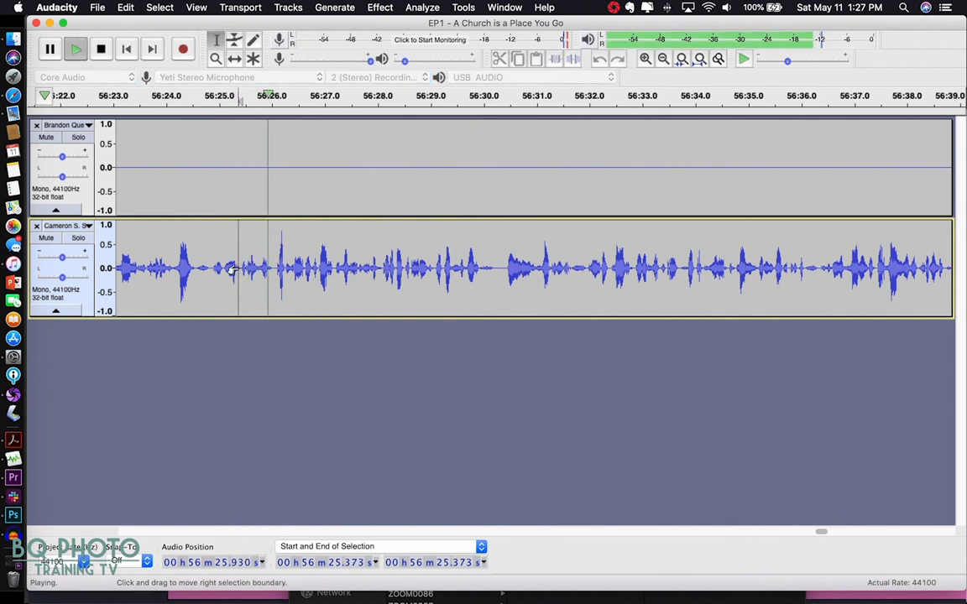
{"action": "key", "text": "space"}
{"action": "left_click", "coordinate": [223, 267]}
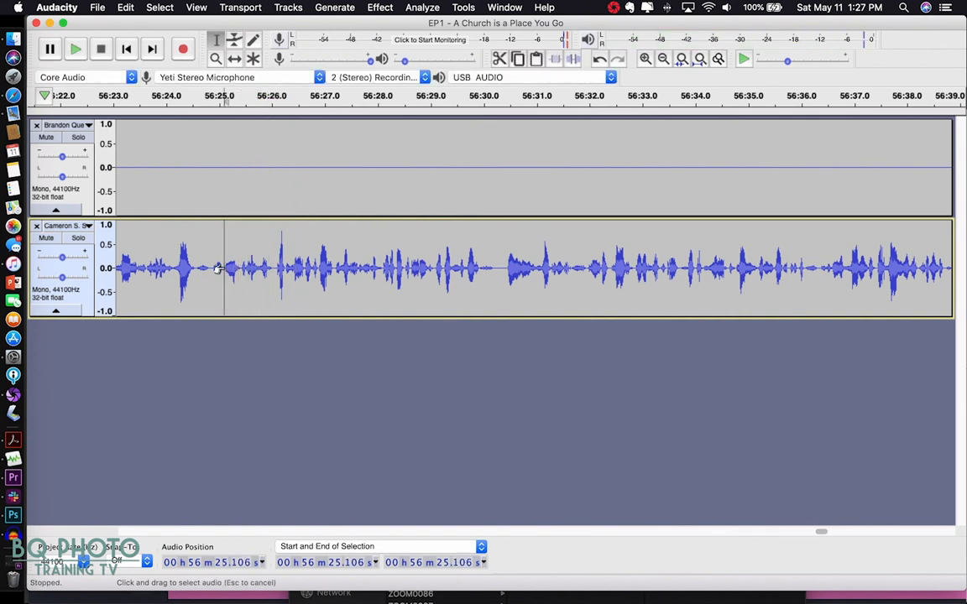
{"action": "key", "text": "space"}
{"action": "key", "text": "space"}
{"action": "left_click", "coordinate": [274, 184]}
{"action": "left_click", "coordinate": [225, 206]}
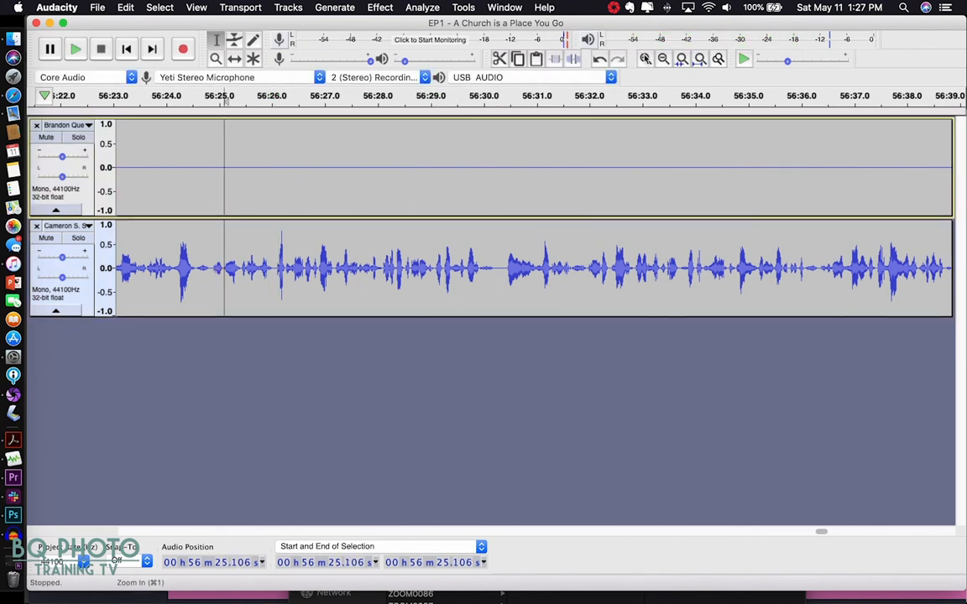
- Zoom closer and move the lower track's edit point to 56:25.081, playing to check it
{"action": "key", "text": "super+1"}
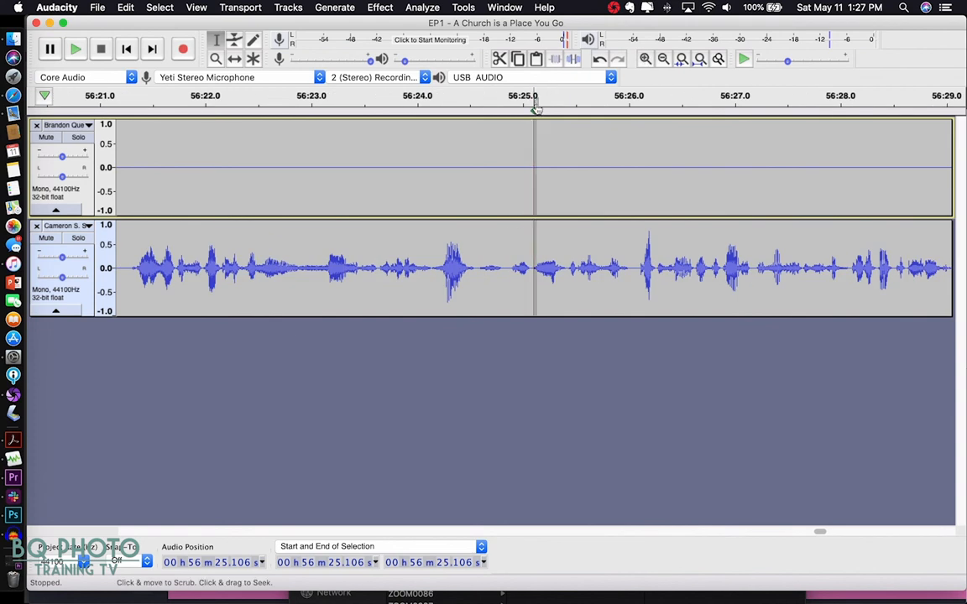
{"action": "left_click", "coordinate": [645, 60]}
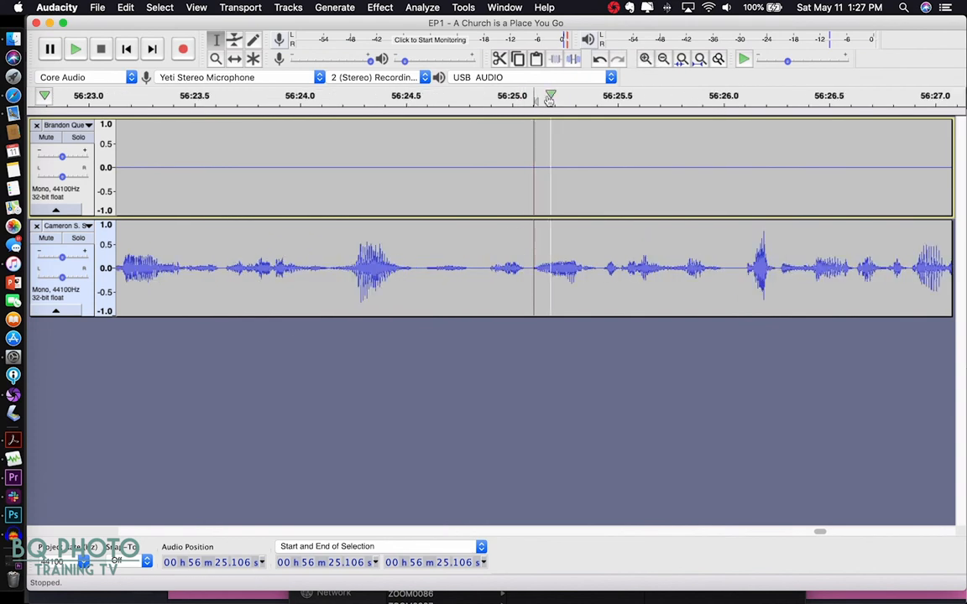
{"action": "left_click", "coordinate": [527, 269]}
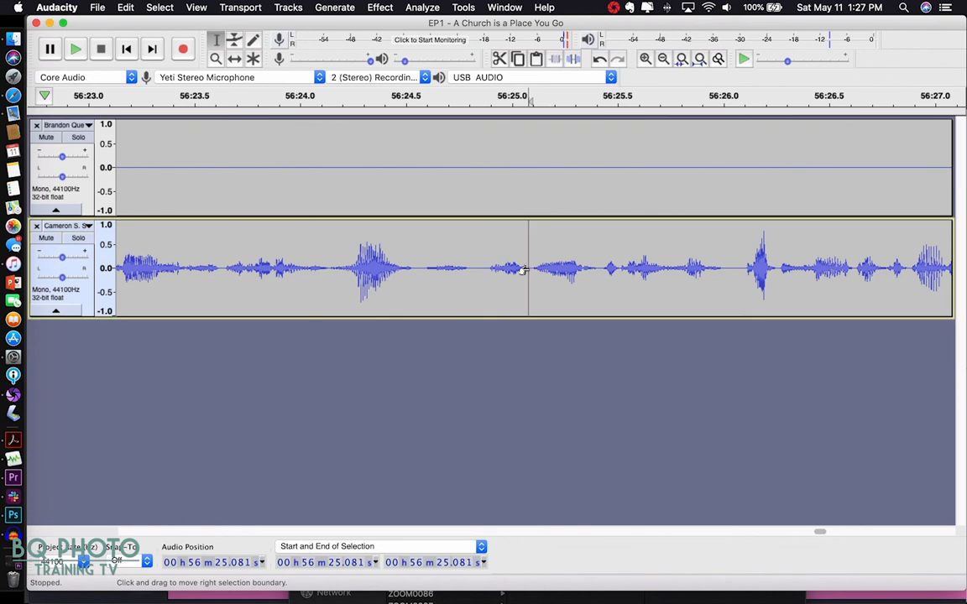
{"action": "key", "text": "space"}
{"action": "key", "text": "space"}
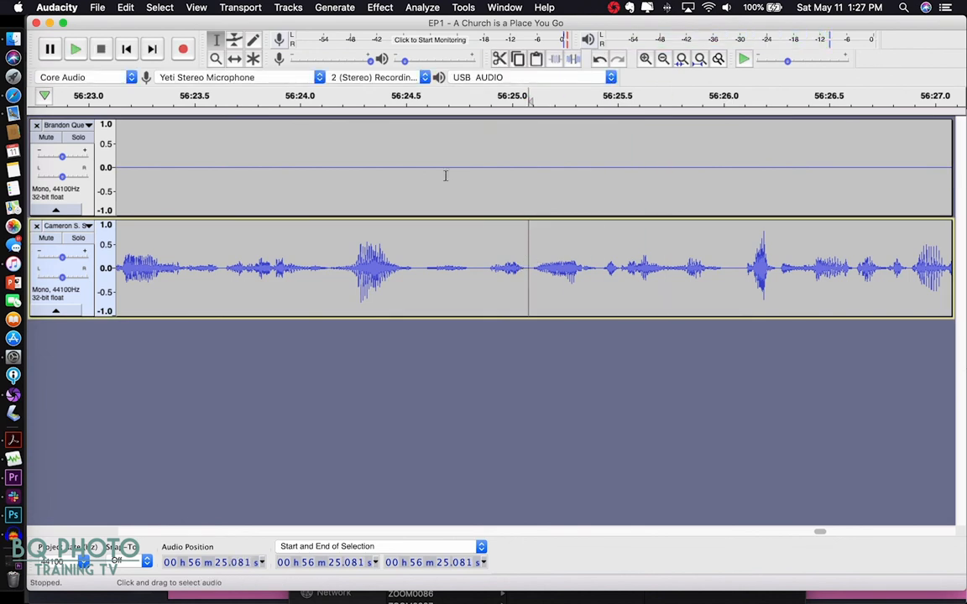
- Split the second speaker's clip at 56:25.081 with Edit > Clip Boundaries > Split
{"action": "left_click", "coordinate": [127, 8]}
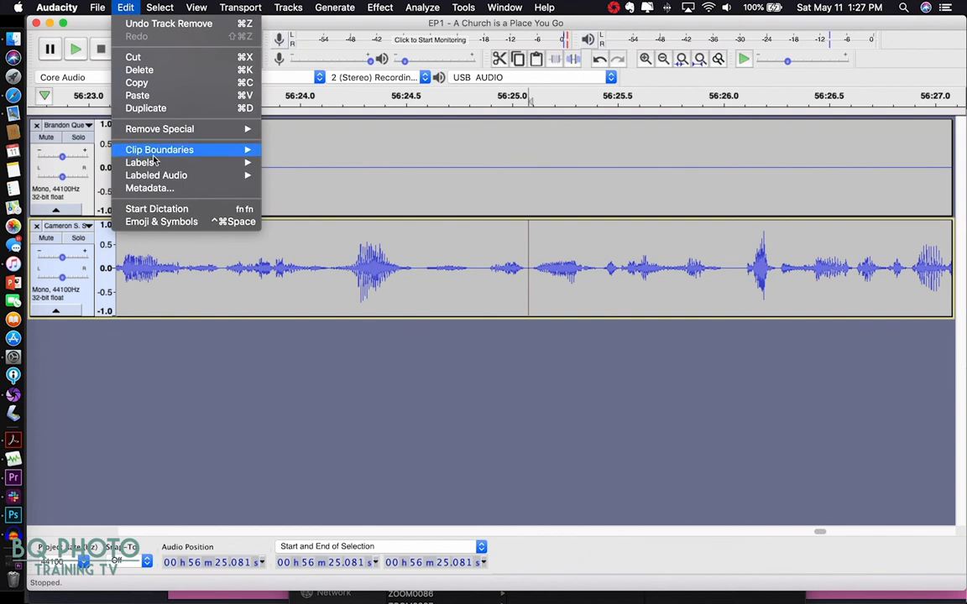
{"action": "mouse_move", "coordinate": [245, 151]}
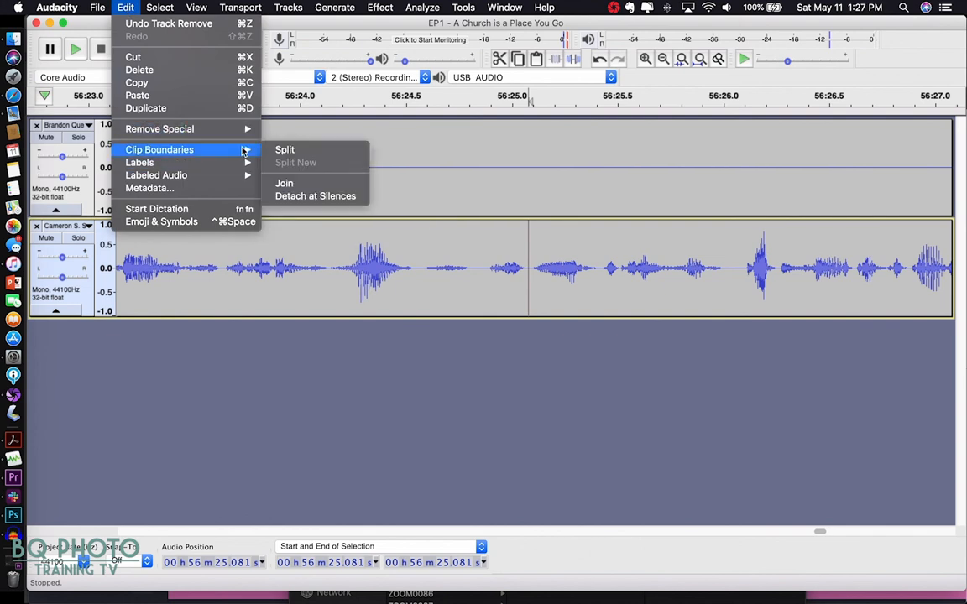
{"action": "left_click", "coordinate": [287, 150]}
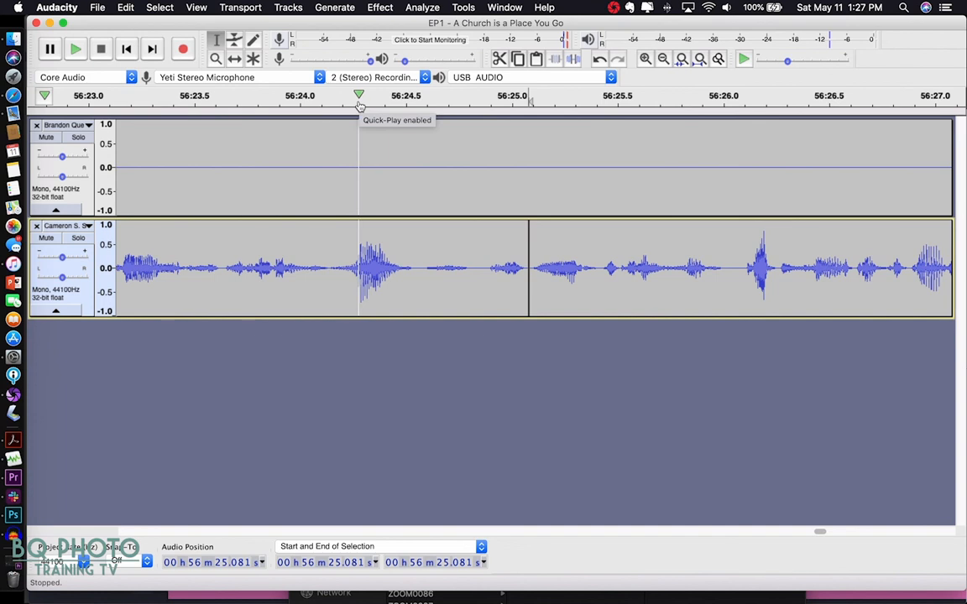
{"action": "left_click", "coordinate": [359, 102]}
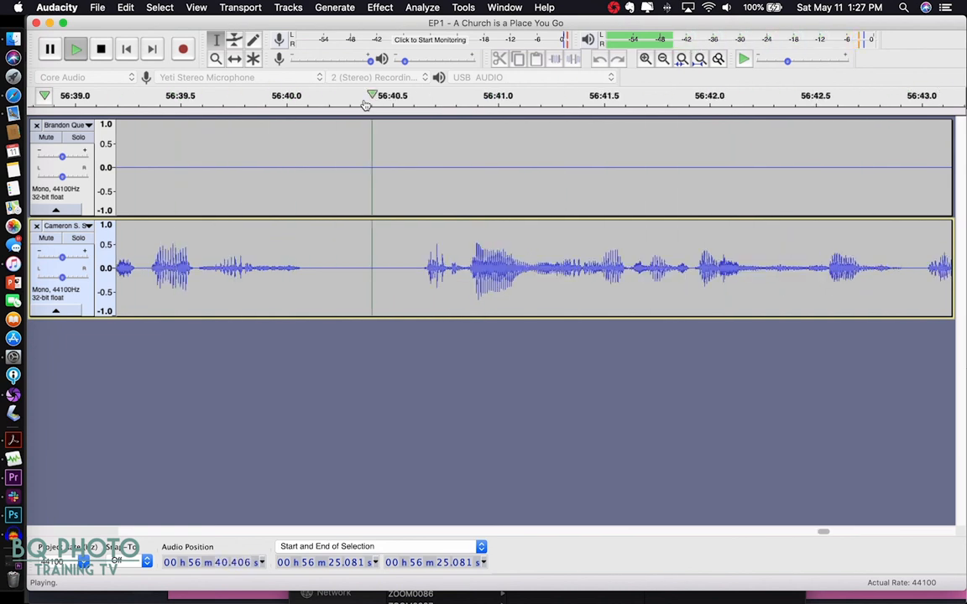
{"action": "key", "text": "space"}
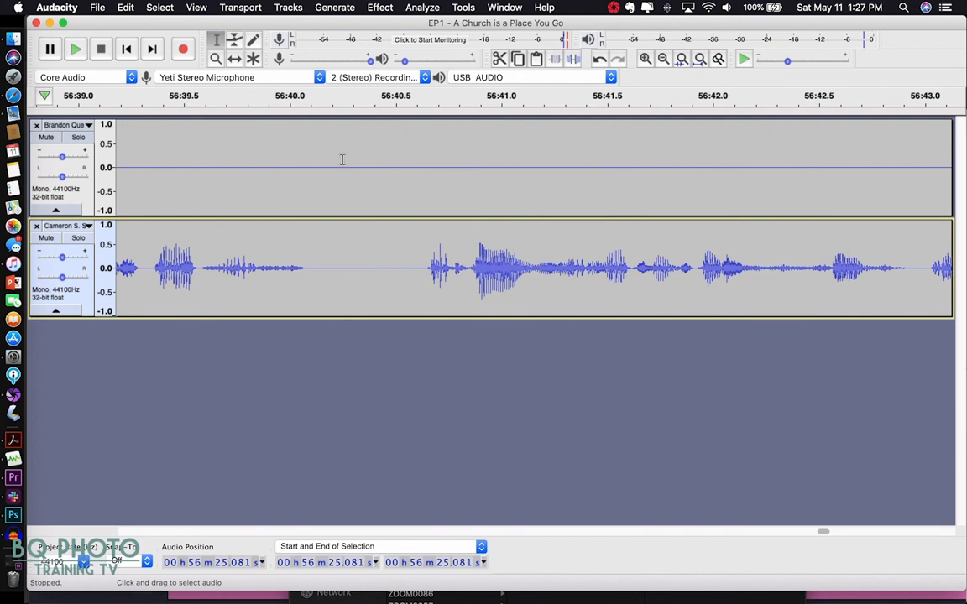
{"action": "scroll", "coordinate": [341, 159], "scroll_direction": "left", "scroll_amount": 5}
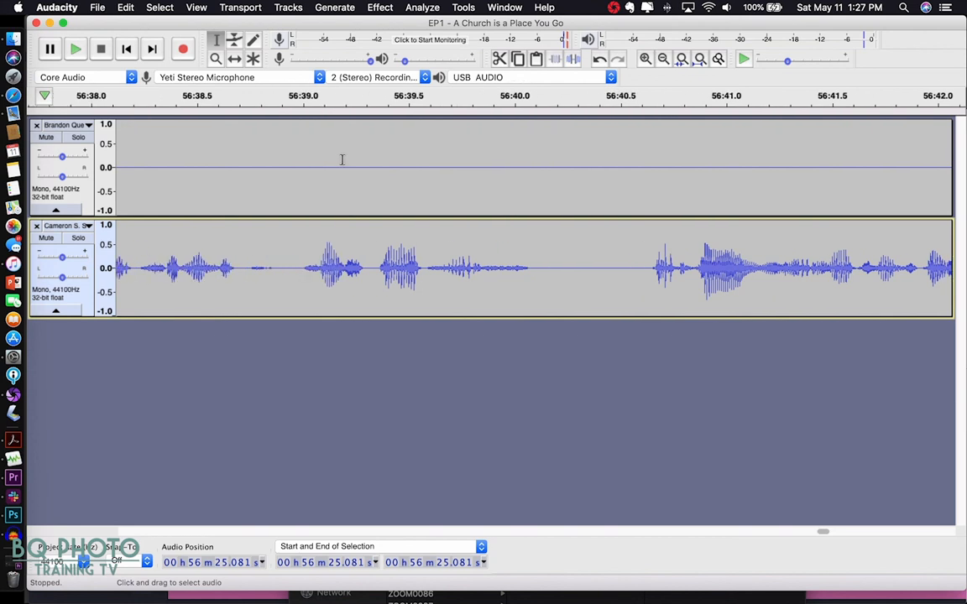
{"action": "scroll", "coordinate": [341, 160], "scroll_direction": "left", "scroll_amount": 12}
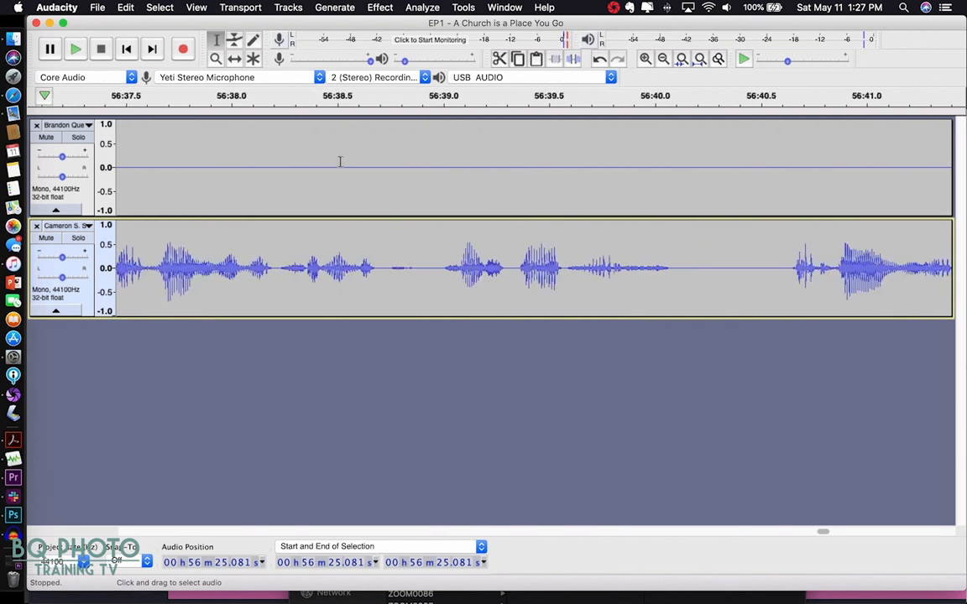
{"action": "scroll", "coordinate": [341, 162], "scroll_direction": "left", "scroll_amount": 14}
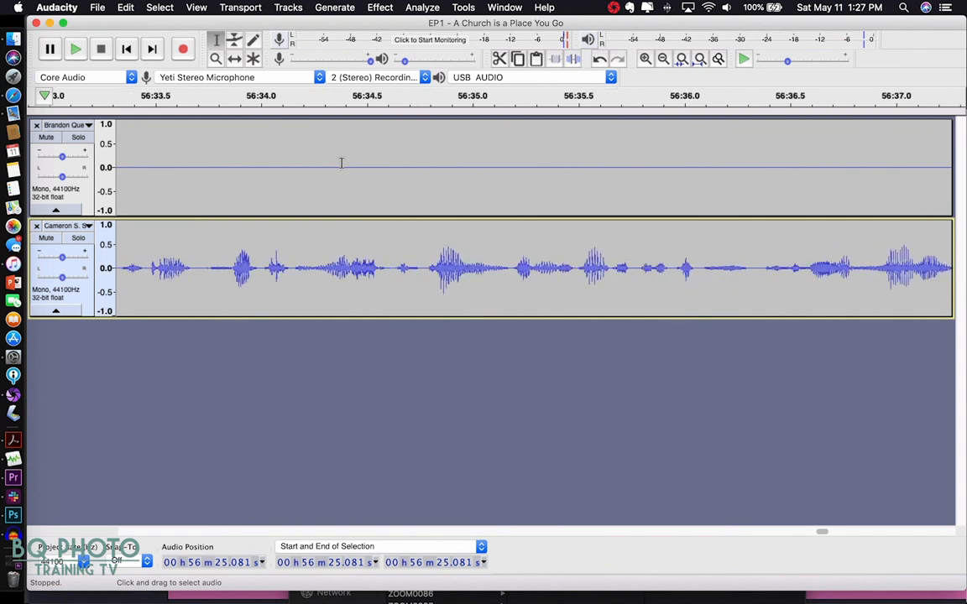
{"action": "left_click", "coordinate": [585, 95]}
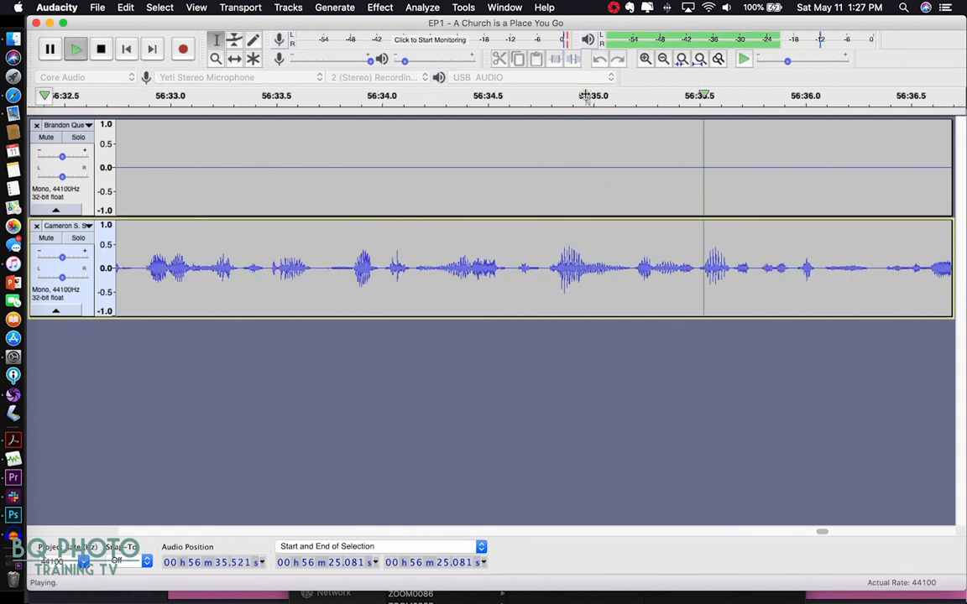
{"action": "key", "text": "space"}
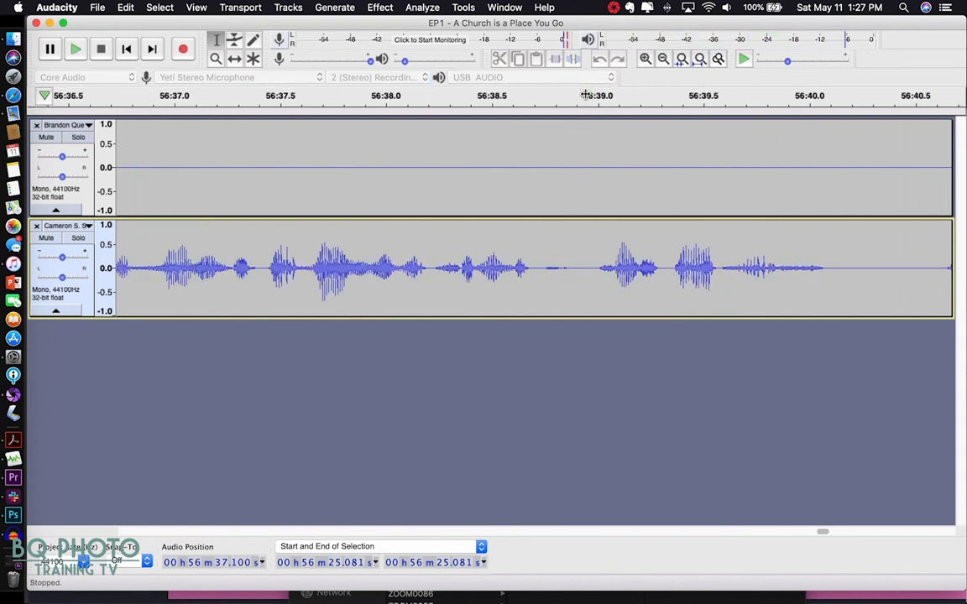